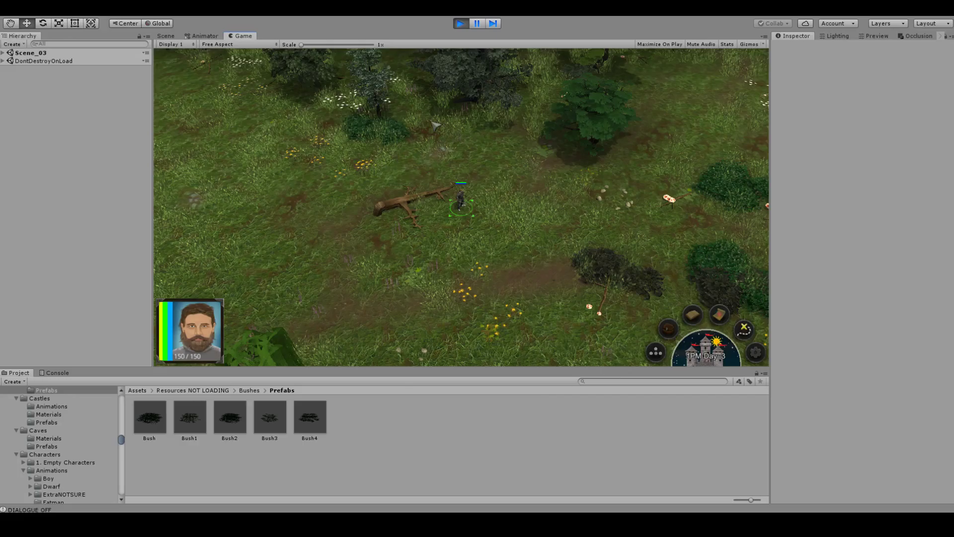
# Switch to the Scene view, orbit the terrain and select Rocks_Cliff_Ramps (7).
pyautogui.click(166, 35)
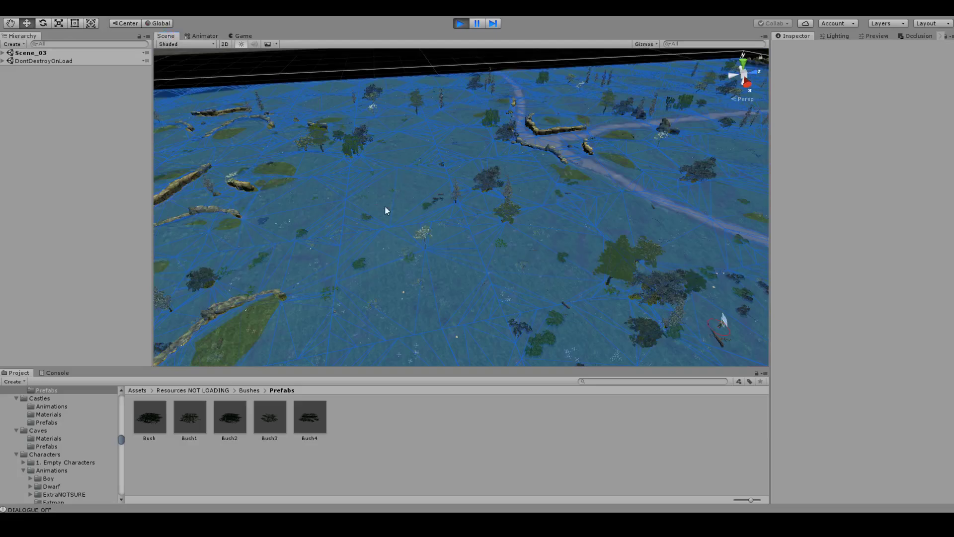
pyautogui.keyDown('alt'); pyautogui.moveTo(385, 208); pyautogui.dragTo(267, 214); pyautogui.keyUp('alt')
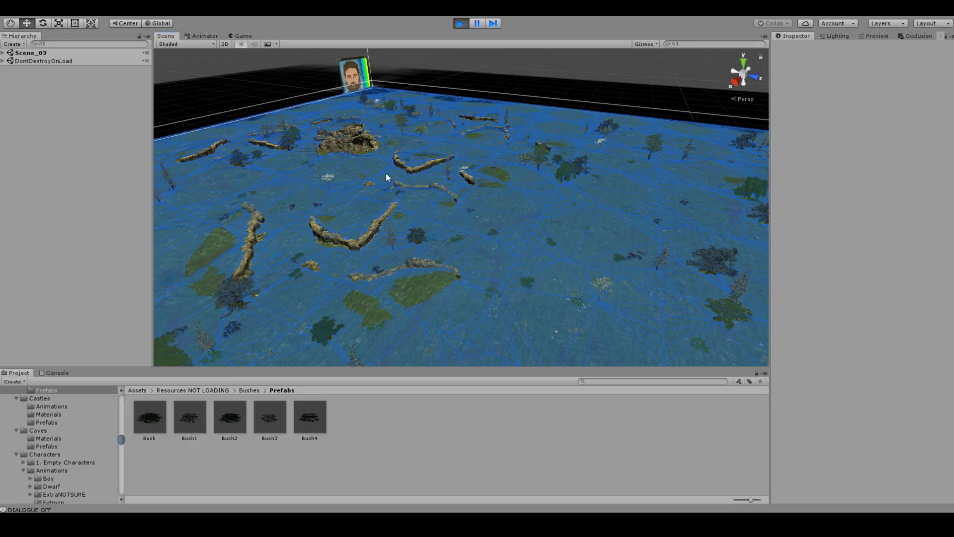
pyautogui.click(341, 243)
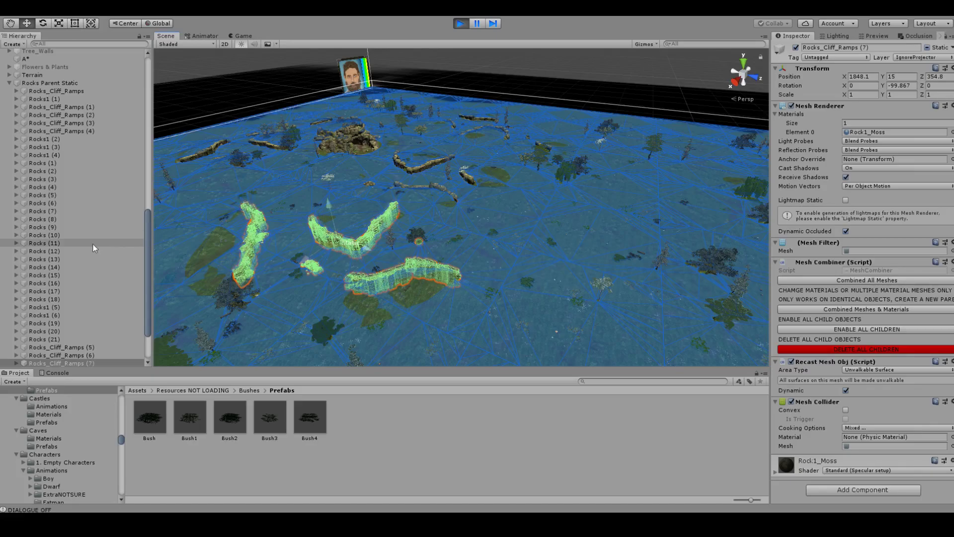
# Scroll the Hierarchy and orbit the Scene view to a new angle over the terrain.
pyautogui.scroll(-3, 75, 263)
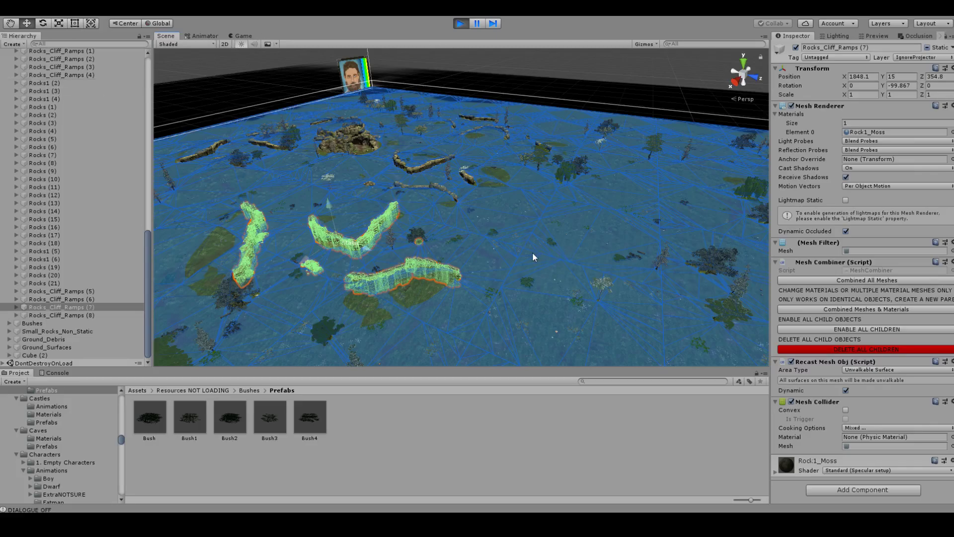
pyautogui.moveTo(461, 239)
pyautogui.mouseDown(button='right')
pyautogui.moveTo(198, 226)
pyautogui.moveTo(562, 212)
pyautogui.moveTo(448, 233)
pyautogui.mouseUp(button='right')
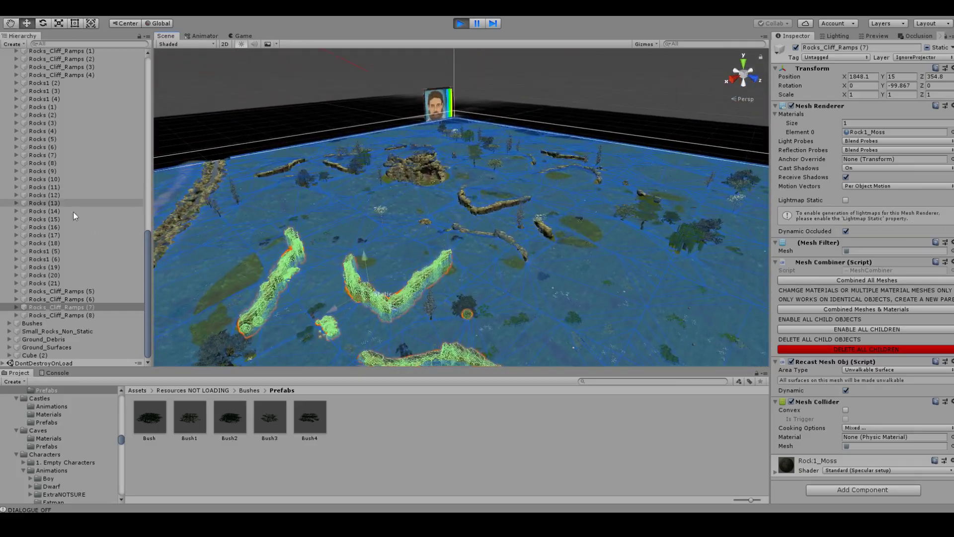
# Delete all existing children of Bushes and Cube (2), confirming the deletion.
pyautogui.click(31, 323)
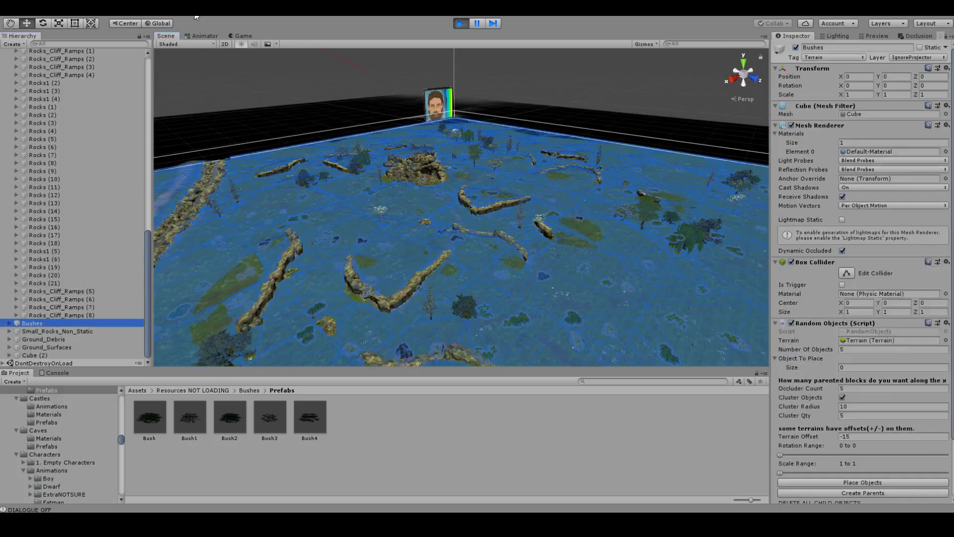
pyautogui.click(237, 35)
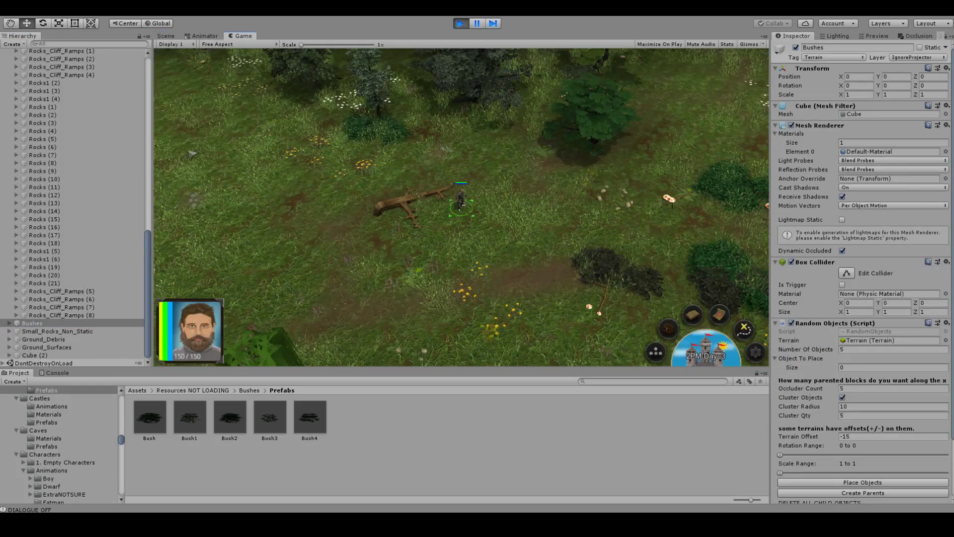
pyautogui.keyDown('ctrl'); pyautogui.click(45, 354); pyautogui.keyUp('ctrl')
pyautogui.scroll(-3, 863, 475)
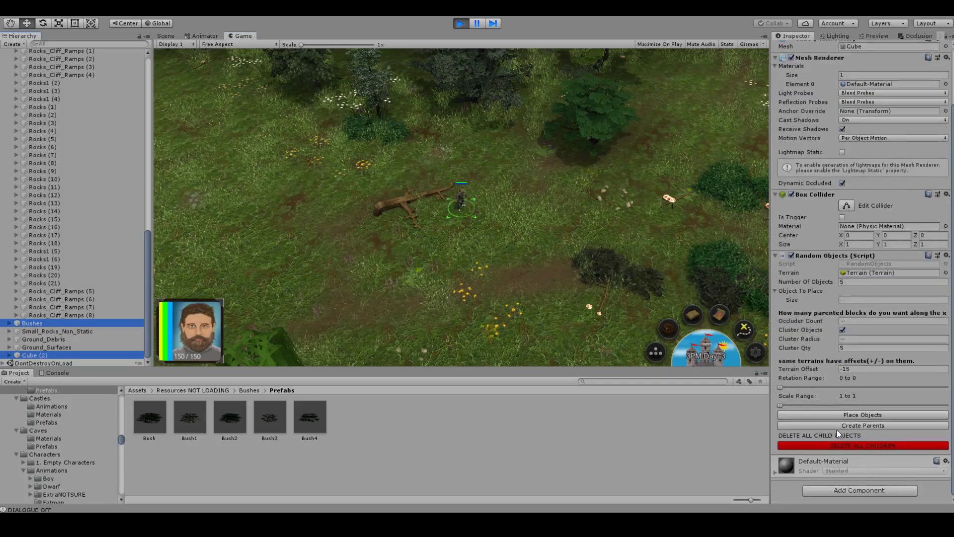
pyautogui.click(851, 445)
pyautogui.click(504, 277)
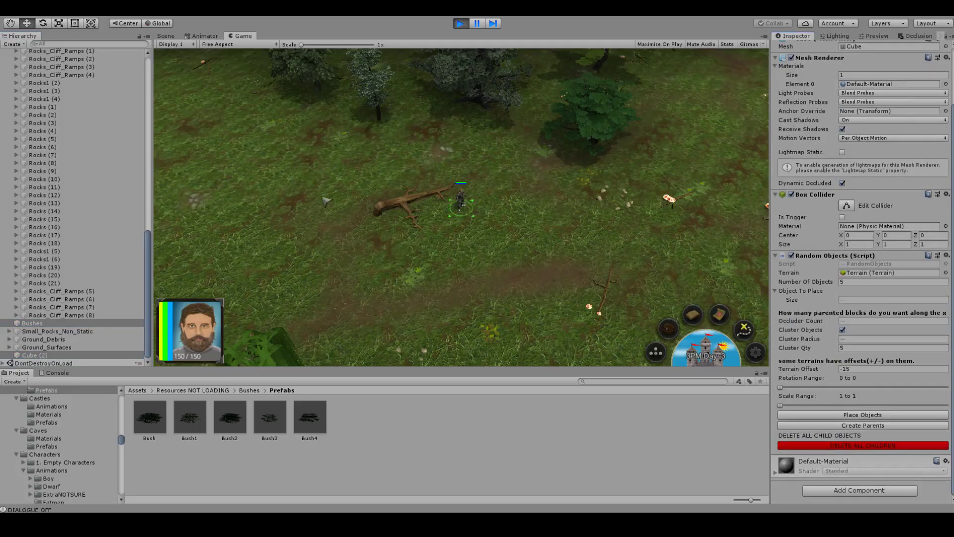
# Create new parent groups 0–4 under Bushes and expand it to show them.
pyautogui.click(32, 323)
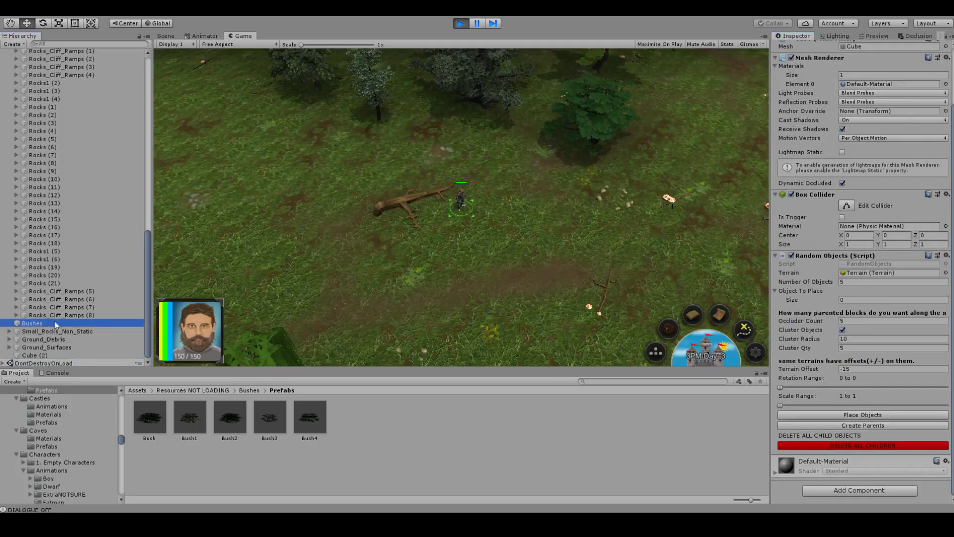
pyautogui.click(848, 427)
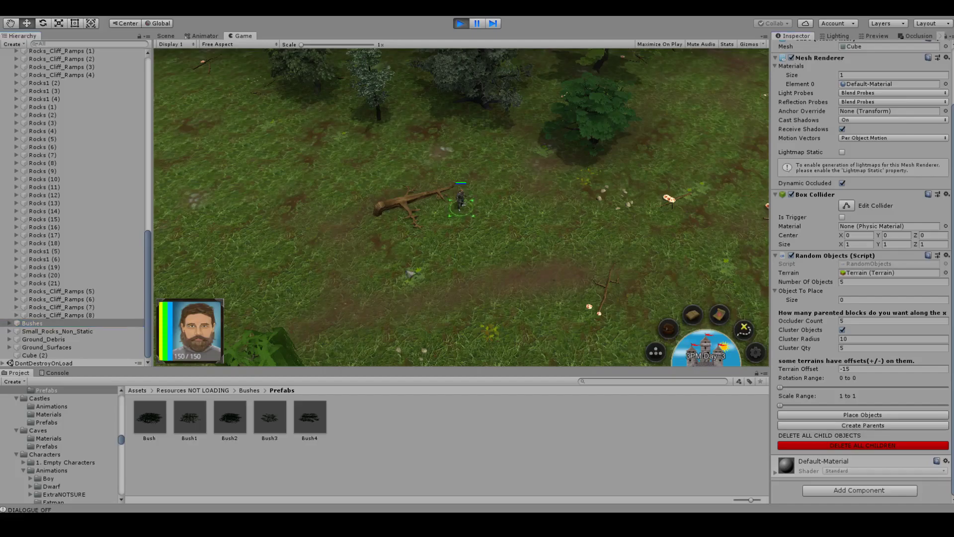
pyautogui.click(344, 214)
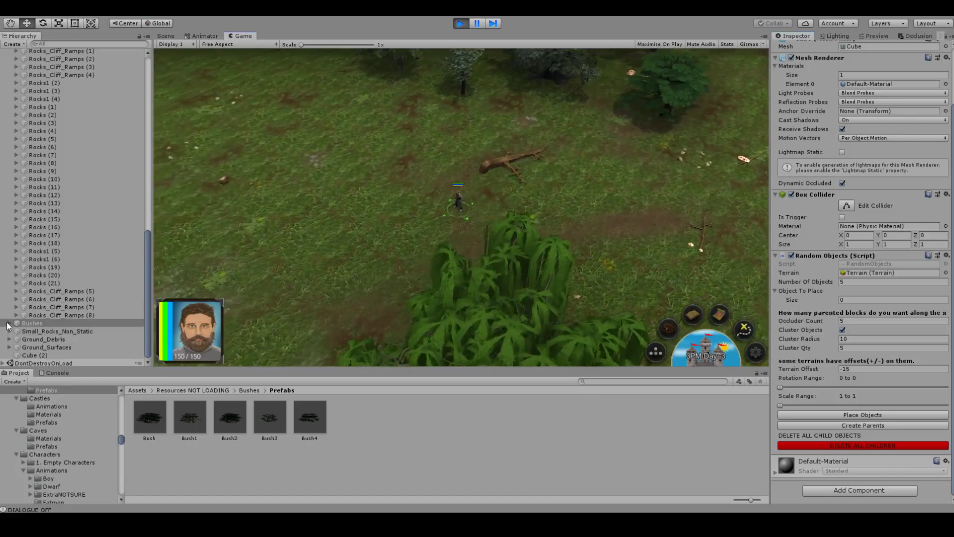
pyautogui.click(9, 324)
pyautogui.click(8, 323)
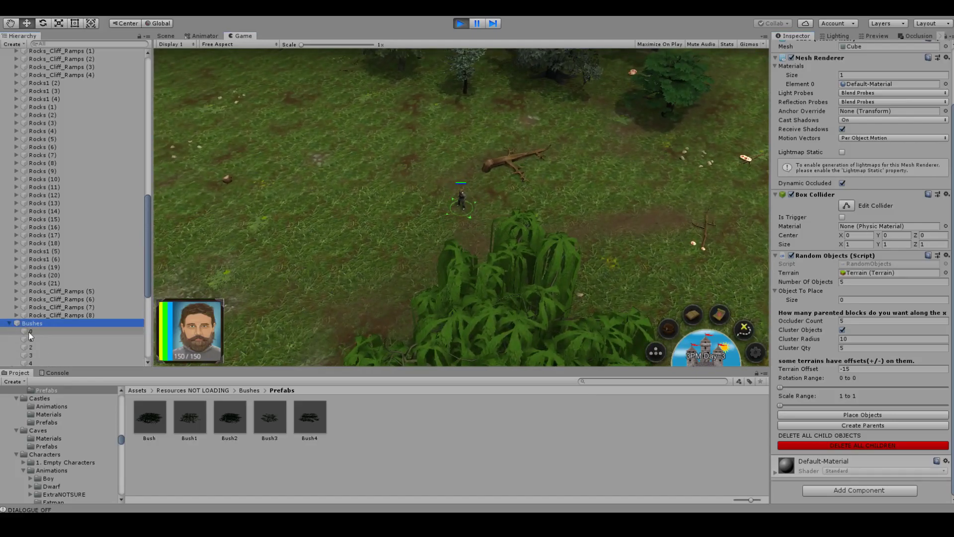
# Frame Bushes child groups 0 through 3 in the Scene view.
pyautogui.click(29, 332)
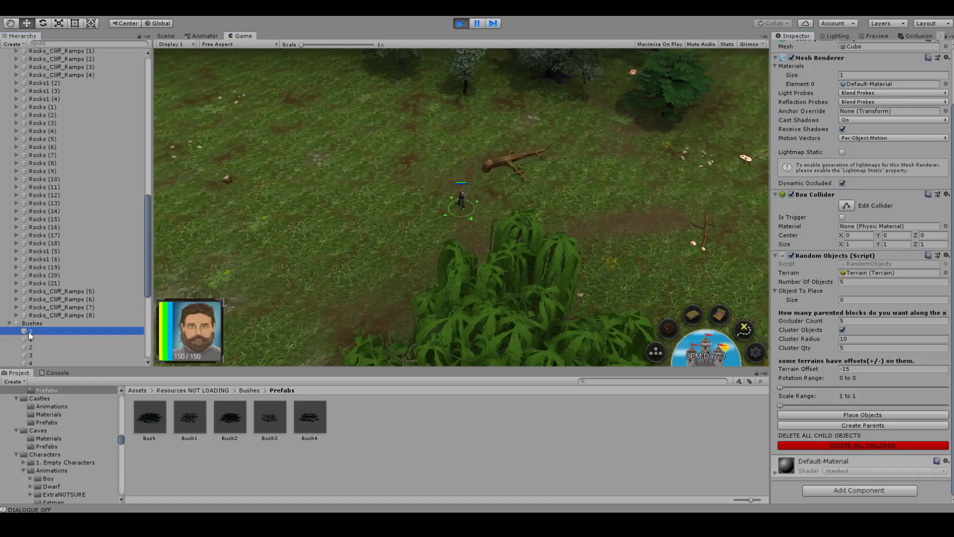
pyautogui.click(164, 35)
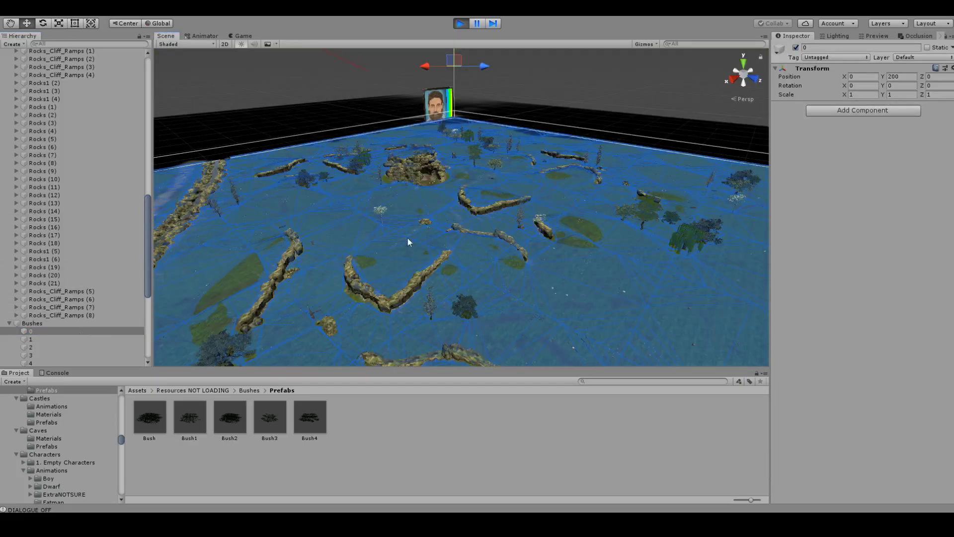
pyautogui.press('f')
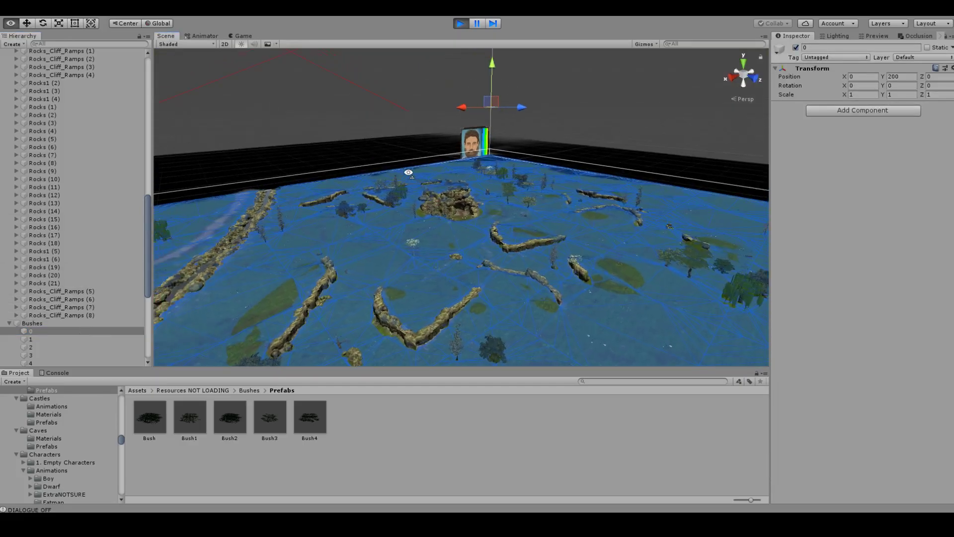
pyautogui.click(38, 338)
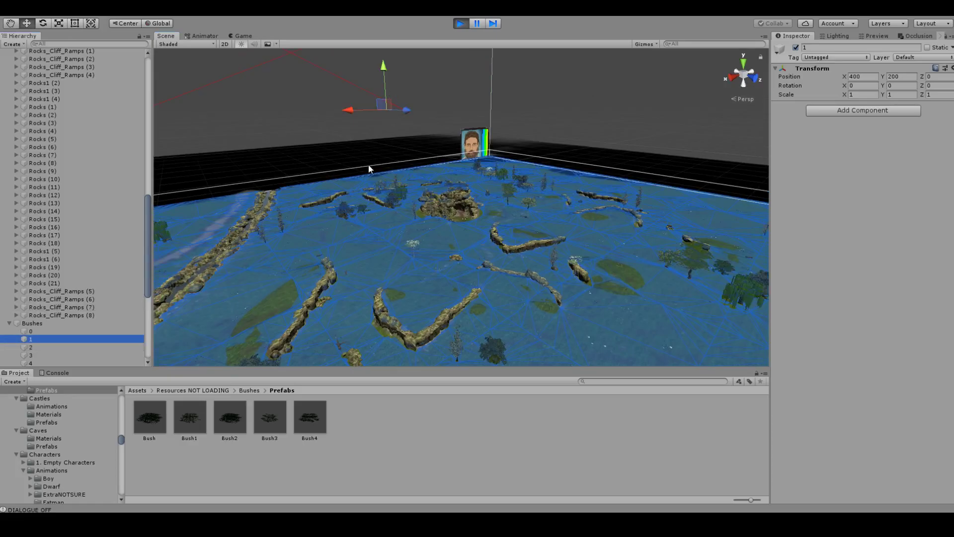
pyautogui.click(40, 347)
pyautogui.doubleClick(38, 353)
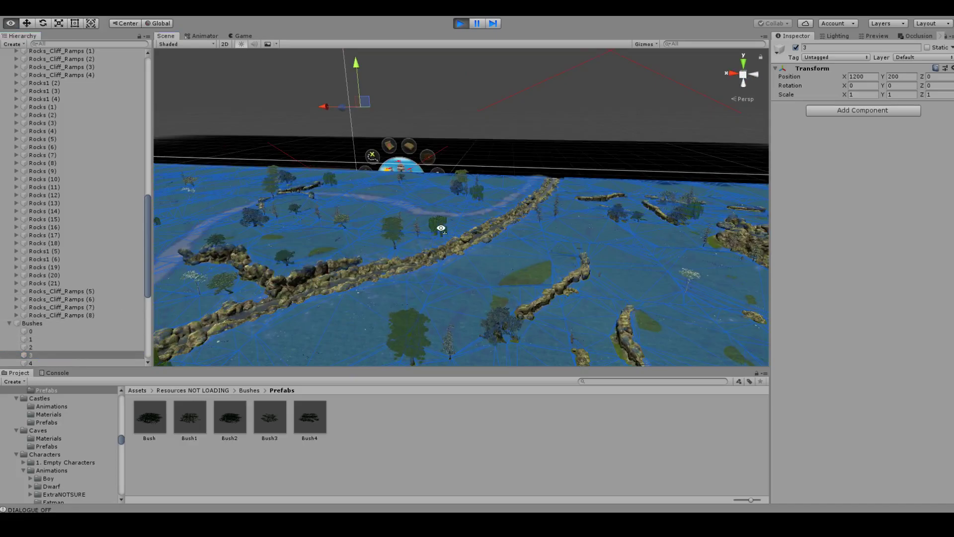
# Orbit over the terrain to see the groups spaced 400 apart, around group 3.
pyautogui.keyDown('alt'); pyautogui.moveTo(437, 228); pyautogui.dragTo(582, 247); pyautogui.keyUp('alt')
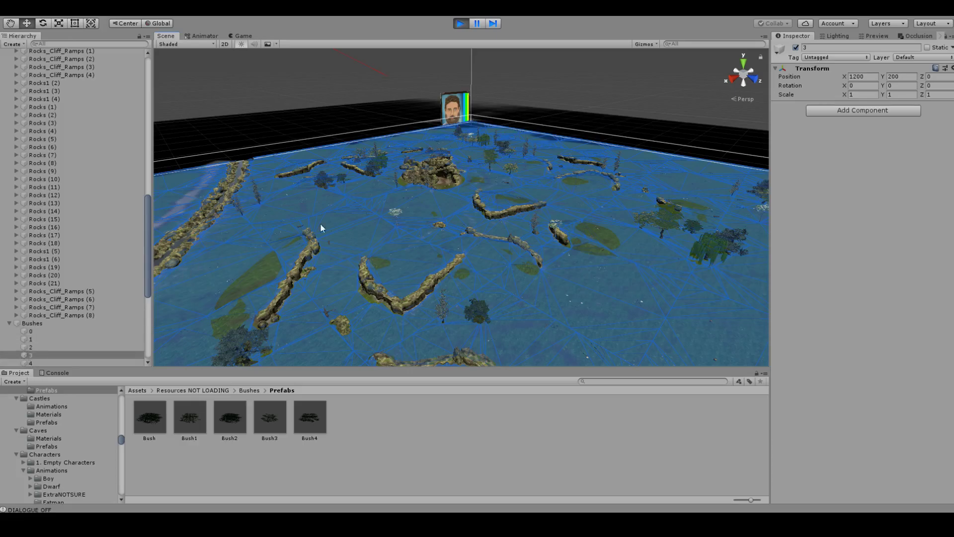
pyautogui.keyDown('alt'); pyautogui.moveTo(319, 228); pyautogui.dragTo(367, 187); pyautogui.keyUp('alt')
pyautogui.keyDown('alt'); pyautogui.moveTo(348, 149); pyautogui.dragTo(500, 106); pyautogui.keyUp('alt')
pyautogui.keyDown('alt'); pyautogui.moveTo(312, 197); pyautogui.dragTo(837, 182); pyautogui.keyUp('alt')
pyautogui.scroll(-3, 83, 308)
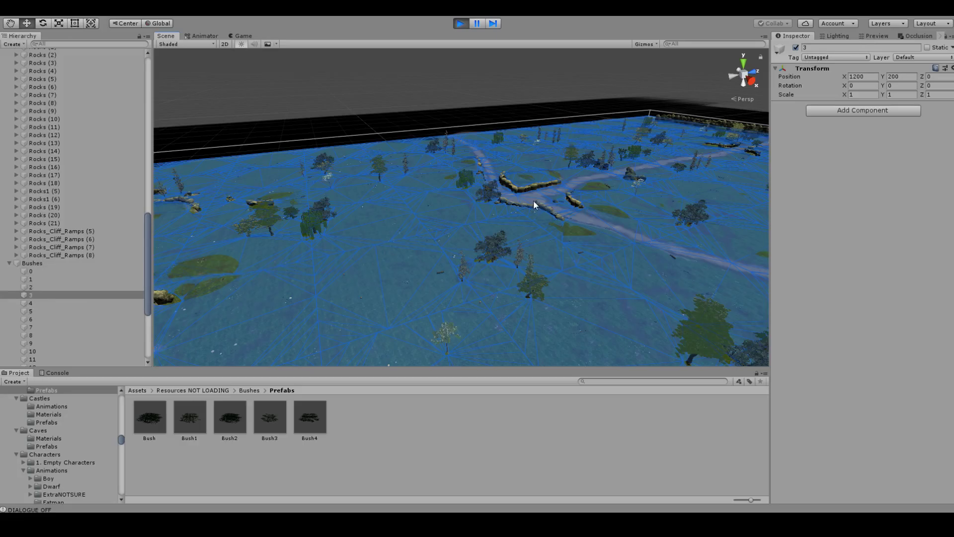
pyautogui.moveTo(533, 200); pyautogui.dragTo(416, 206, button='right')
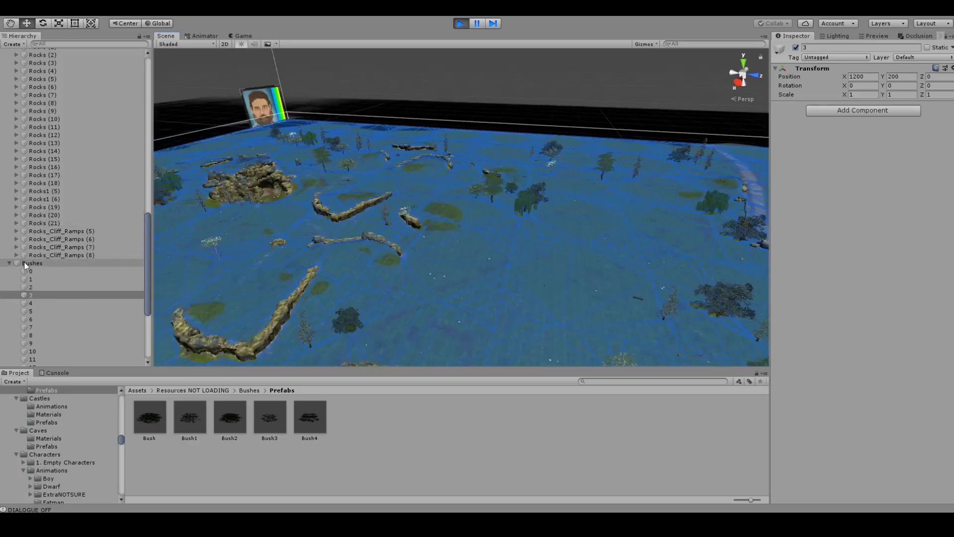
# Assign the Bush prefab as the Bushes object to place.
pyautogui.click(32, 263)
pyautogui.scroll(-3, 827, 427)
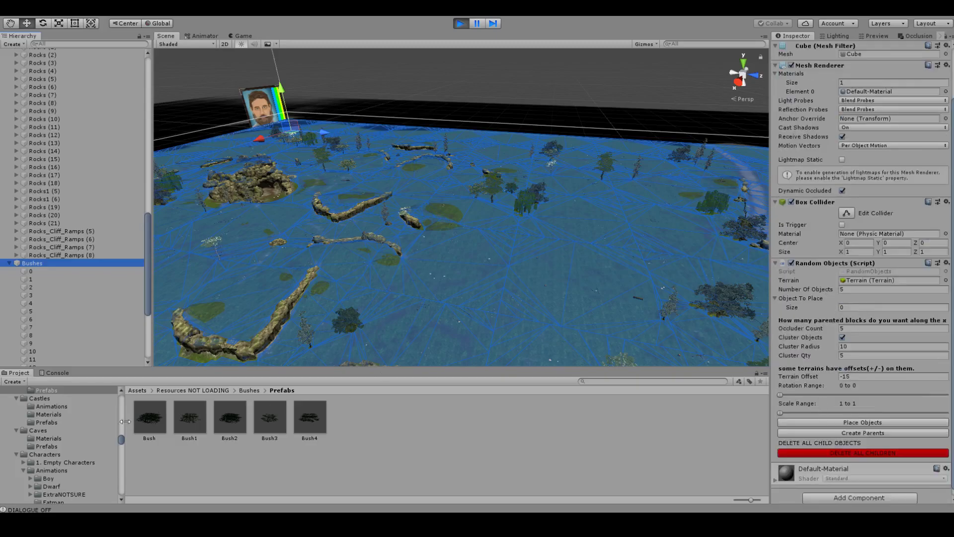
pyautogui.moveTo(149, 420); pyautogui.dragTo(793, 300)
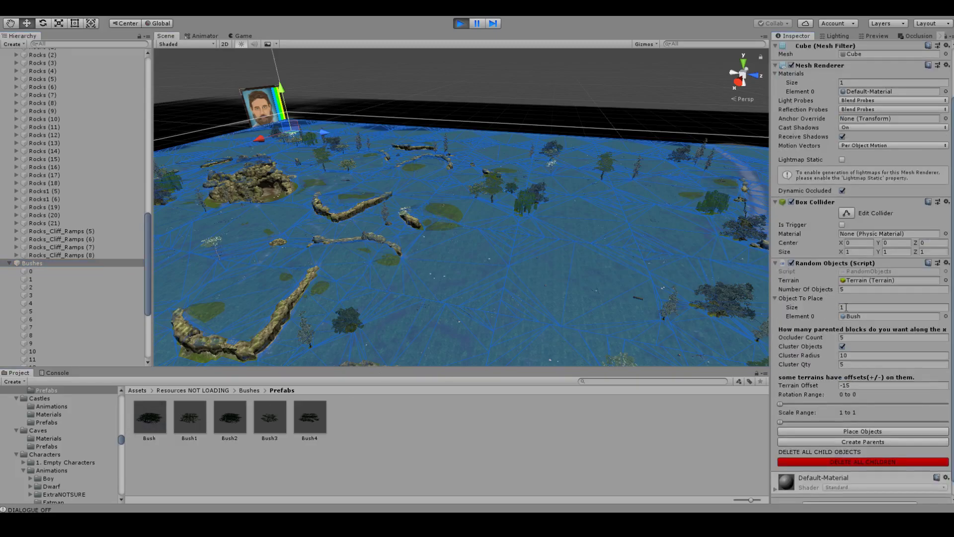
pyautogui.click(848, 307)
# Review Number Of Objects and Occluder Count, and widen Rotation Range to 0–360.
pyautogui.click(854, 289)
pyautogui.click(856, 337)
pyautogui.moveTo(782, 404); pyautogui.dragTo(952, 405)
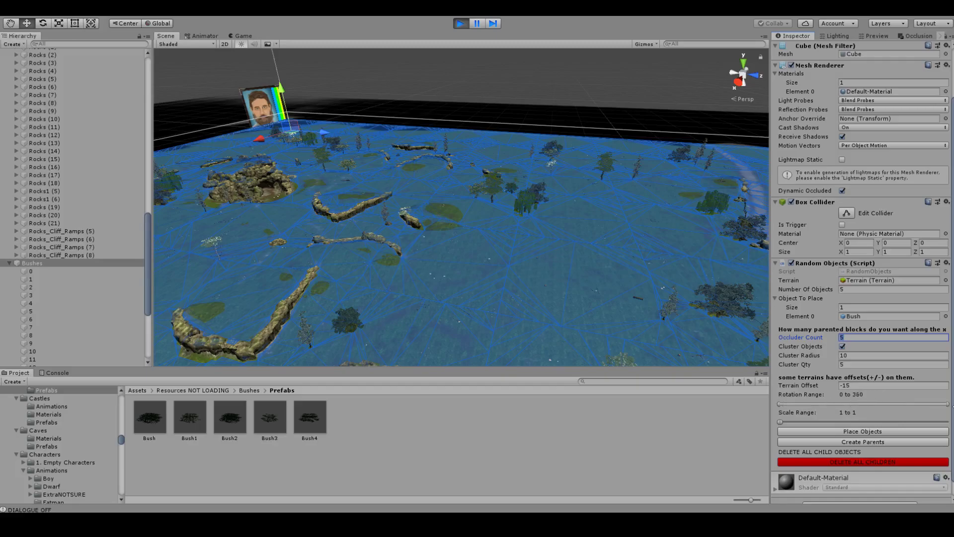
# Scatter four rounds of Bush clusters across the terrain.
pyautogui.click(845, 432)
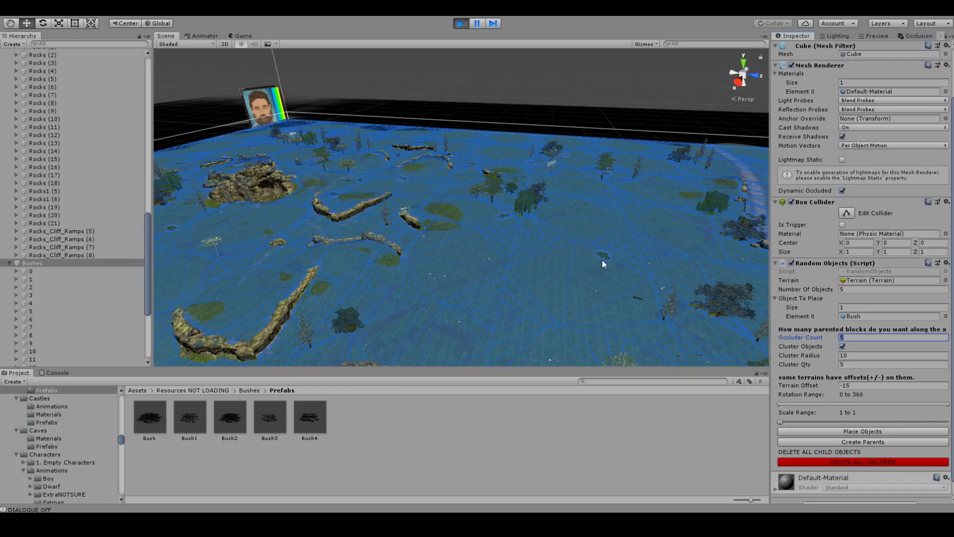
pyautogui.moveTo(604, 264); pyautogui.dragTo(545, 242, button='middle')
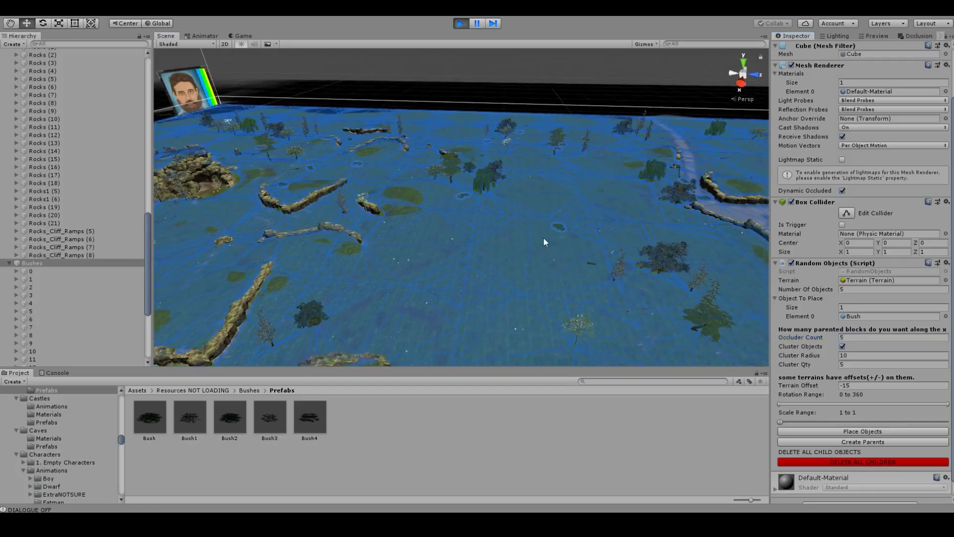
pyautogui.click(840, 435)
pyautogui.click(841, 435)
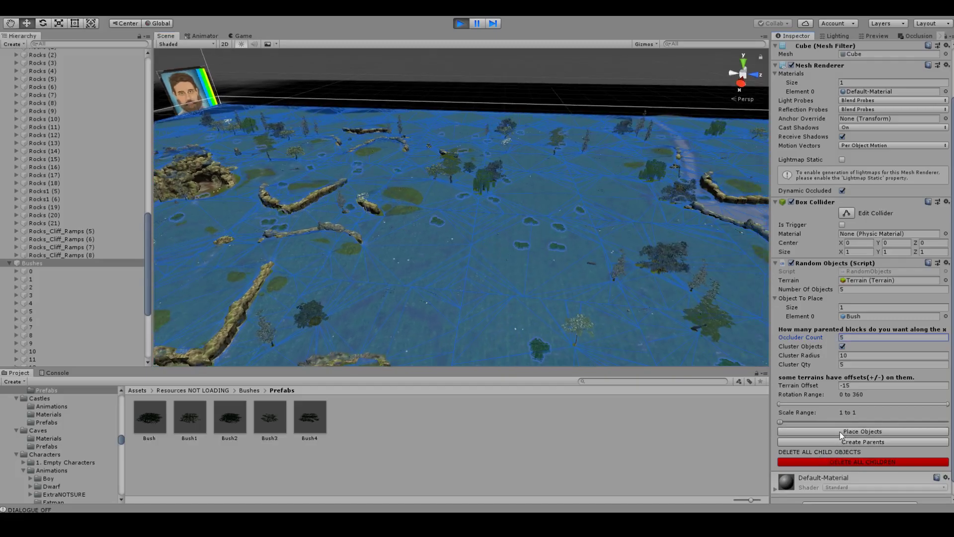
pyautogui.click(841, 435)
# Switch the placer to Bush1, scatter three batches, and view them in-game.
pyautogui.moveTo(196, 417); pyautogui.dragTo(857, 315)
pyautogui.click(869, 433)
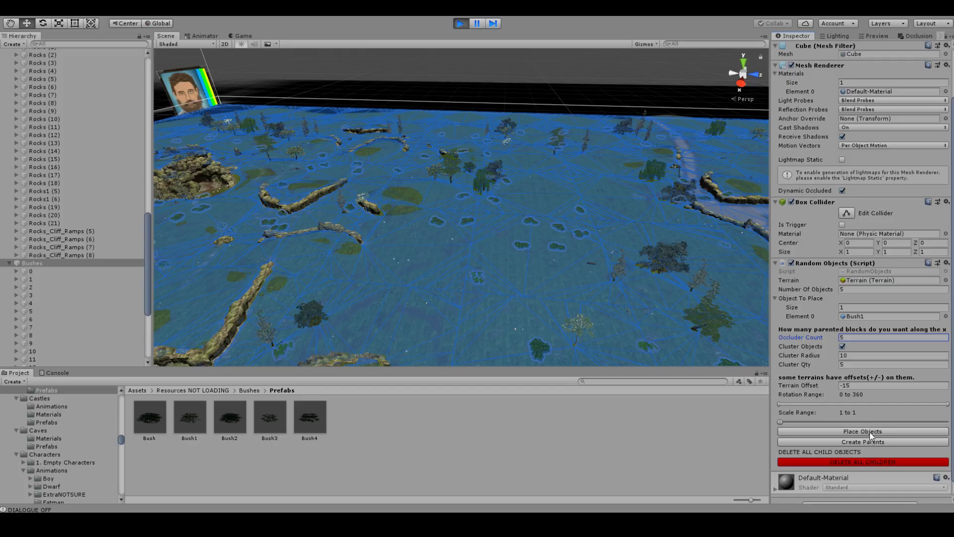
pyautogui.click(870, 431)
pyautogui.click(870, 431)
pyautogui.click(243, 35)
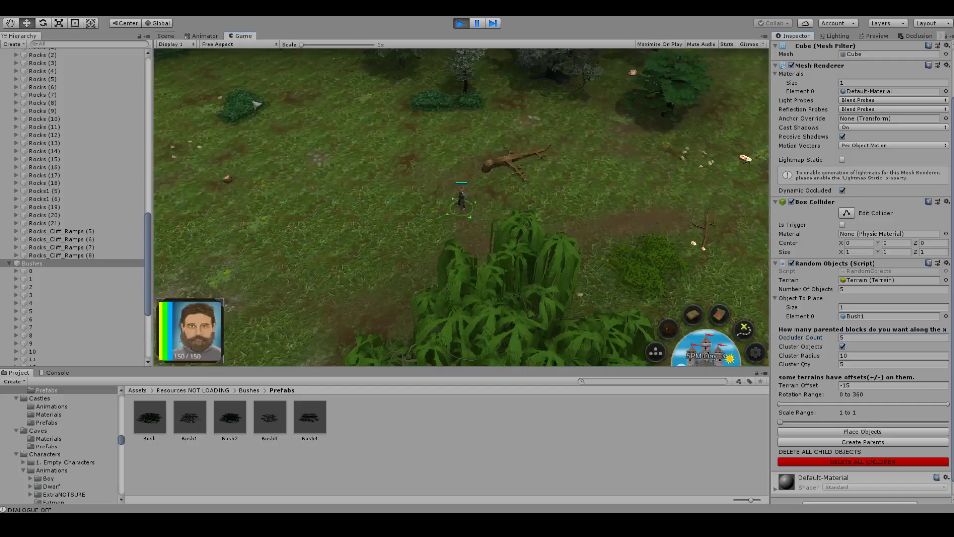
# Place one batch of Bush4 clusters, then four batches of Bush3 clusters.
pyautogui.moveTo(309, 425); pyautogui.dragTo(862, 318)
pyautogui.click(858, 431)
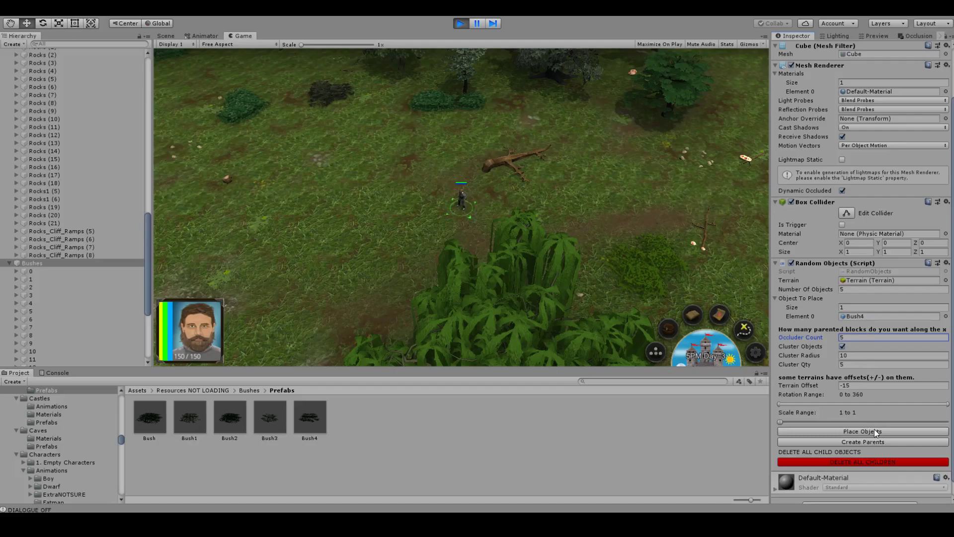
pyautogui.moveTo(309, 417); pyautogui.dragTo(845, 317)
pyautogui.click(850, 431)
pyautogui.click(851, 432)
pyautogui.click(851, 432)
pyautogui.click(850, 431)
# Orbit the Scene view over the new bushes, then check them in the Game view.
pyautogui.click(166, 36)
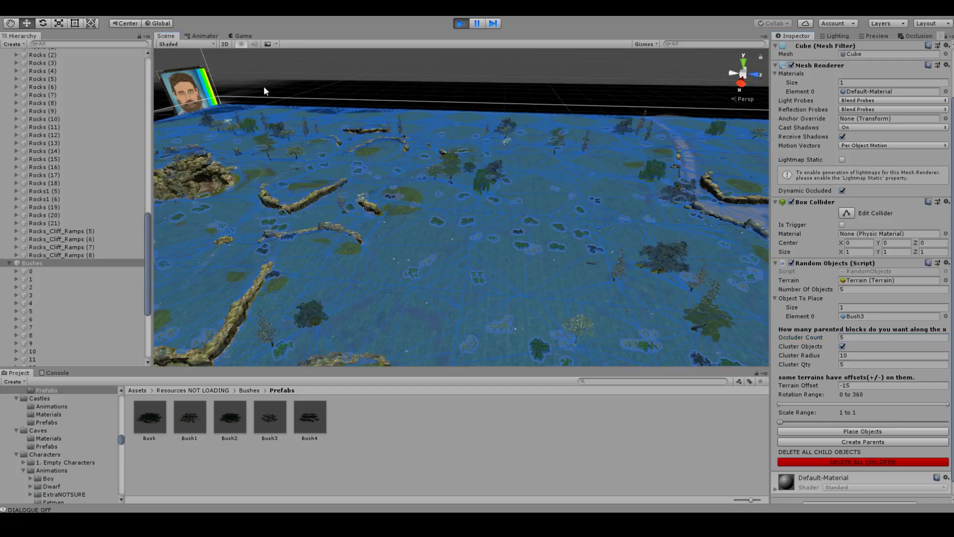
pyautogui.keyDown('alt'); pyautogui.moveTo(436, 192); pyautogui.dragTo(497, 194); pyautogui.keyUp('alt')
pyautogui.keyDown('alt'); pyautogui.moveTo(829, 195); pyautogui.dragTo(318, 204); pyautogui.keyUp('alt')
pyautogui.click(244, 36)
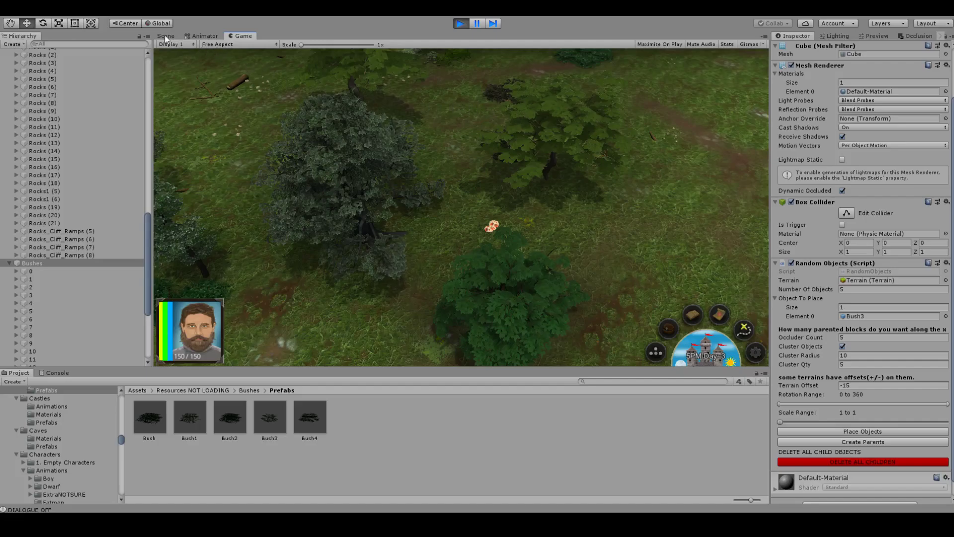
# Return to the Scene view, orbit over the bush clusters and scroll the Hierarchy to the top.
pyautogui.click(166, 35)
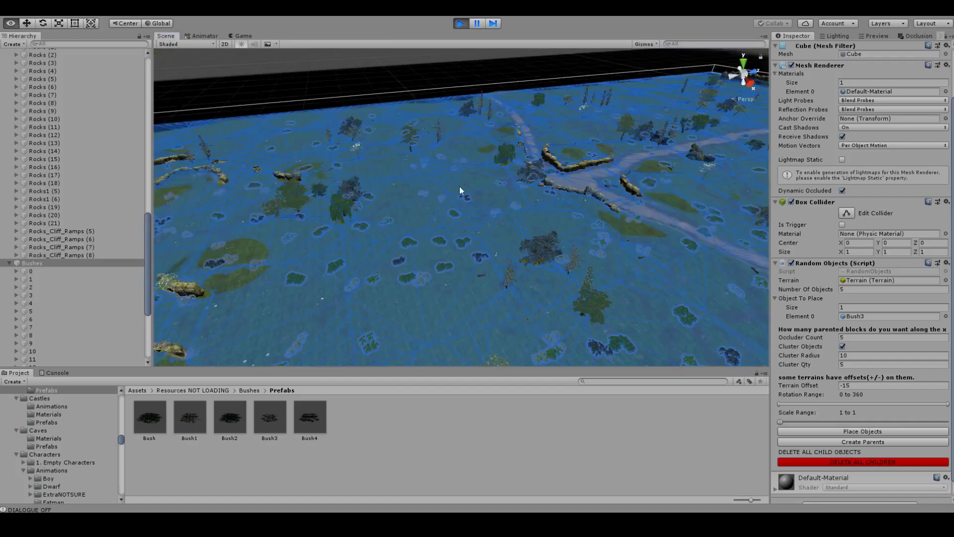
pyautogui.keyDown('alt'); pyautogui.moveTo(459, 186); pyautogui.dragTo(443, 241); pyautogui.keyUp('alt')
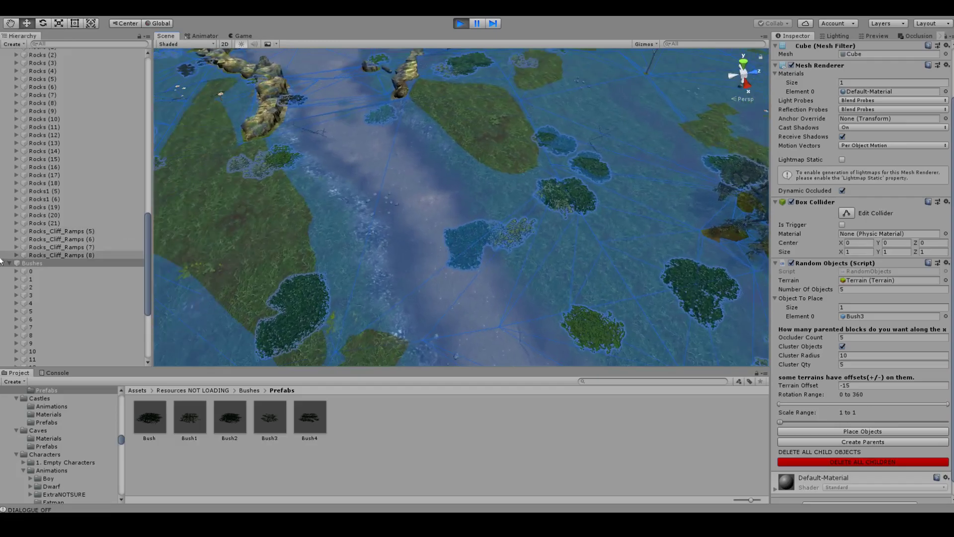
pyautogui.scroll(9, 81, 104)
pyautogui.scroll(10, 76, 106)
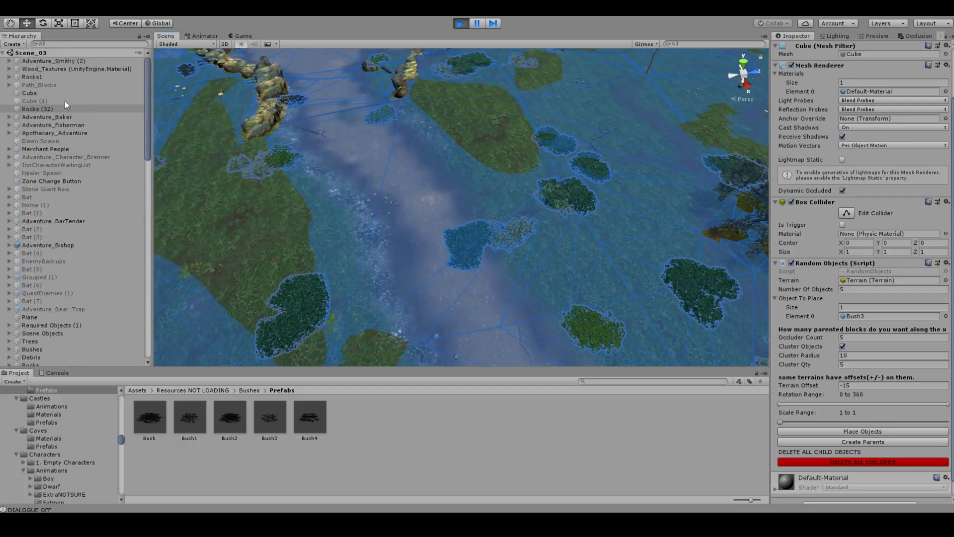
# Select Path_Blocks, make it active, and orbit to see the white path blocks.
pyautogui.click(50, 84)
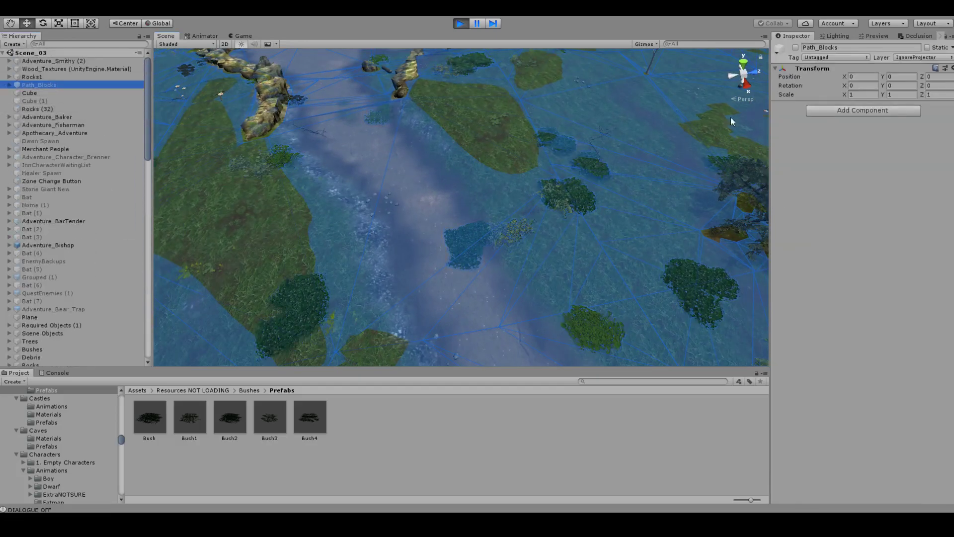
pyautogui.click(796, 47)
pyautogui.keyDown('alt'); pyautogui.moveTo(445, 267); pyautogui.dragTo(443, 151); pyautogui.keyUp('alt')
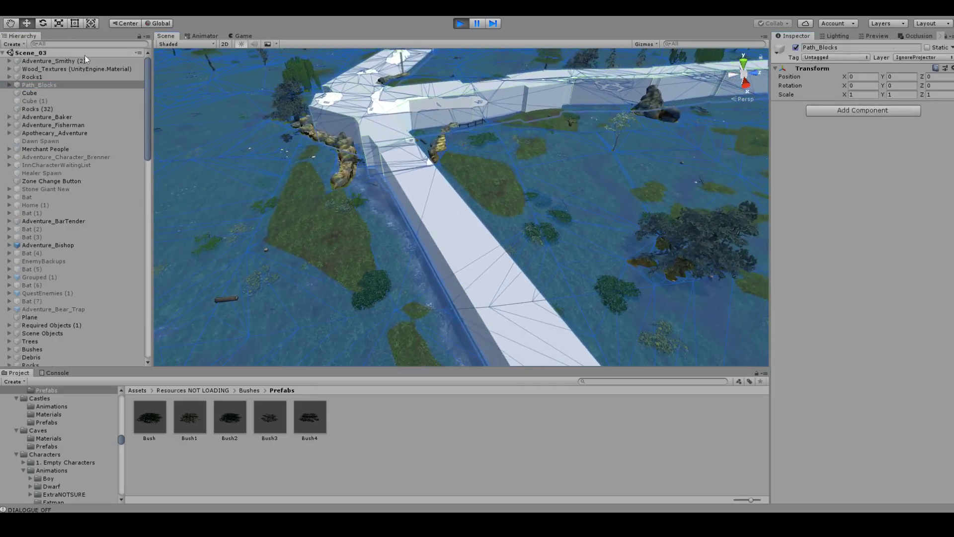
pyautogui.moveTo(148, 128); pyautogui.dragTo(147, 303)
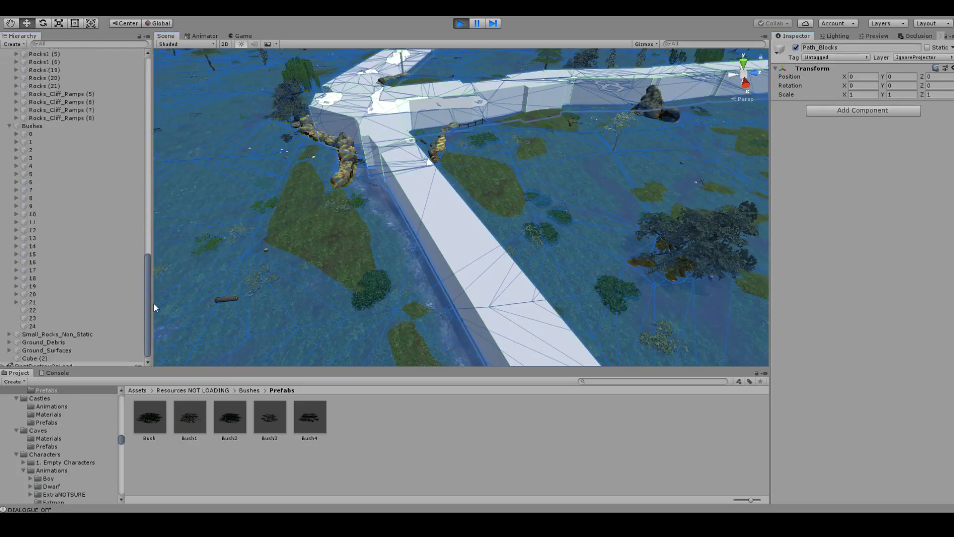
# Delete all Bushes children and create fresh parent groups under Bushes.
pyautogui.click(99, 123)
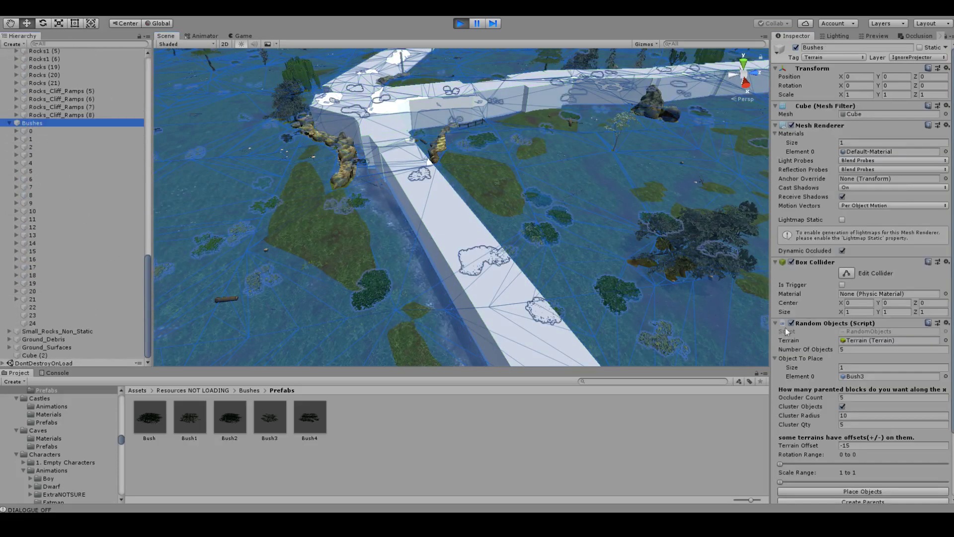
pyautogui.scroll(-3, 887, 487)
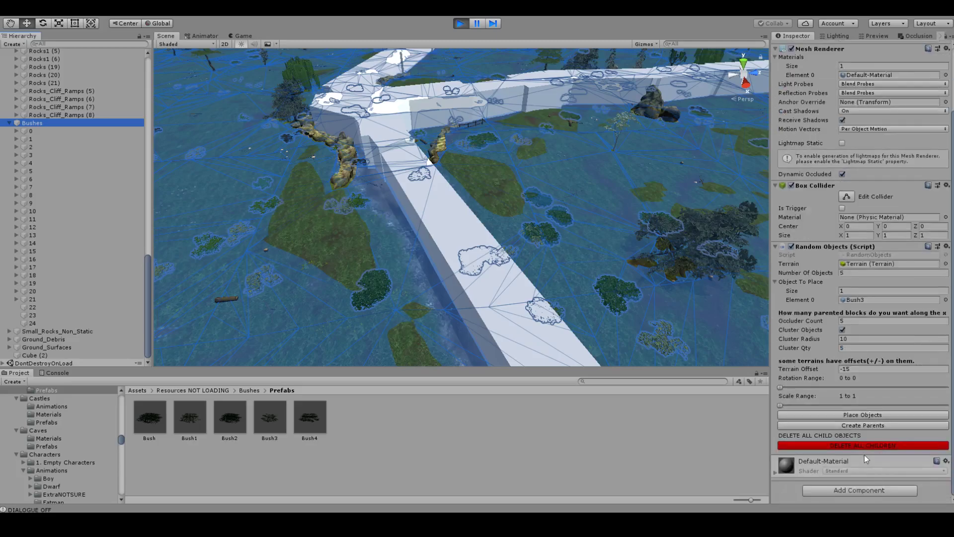
pyautogui.click(840, 446)
pyautogui.click(506, 278)
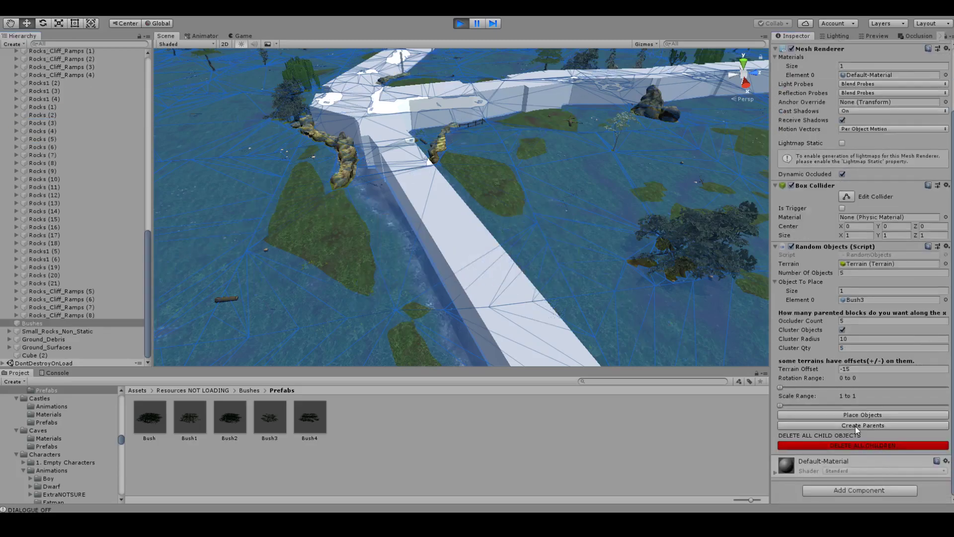
pyautogui.click(855, 425)
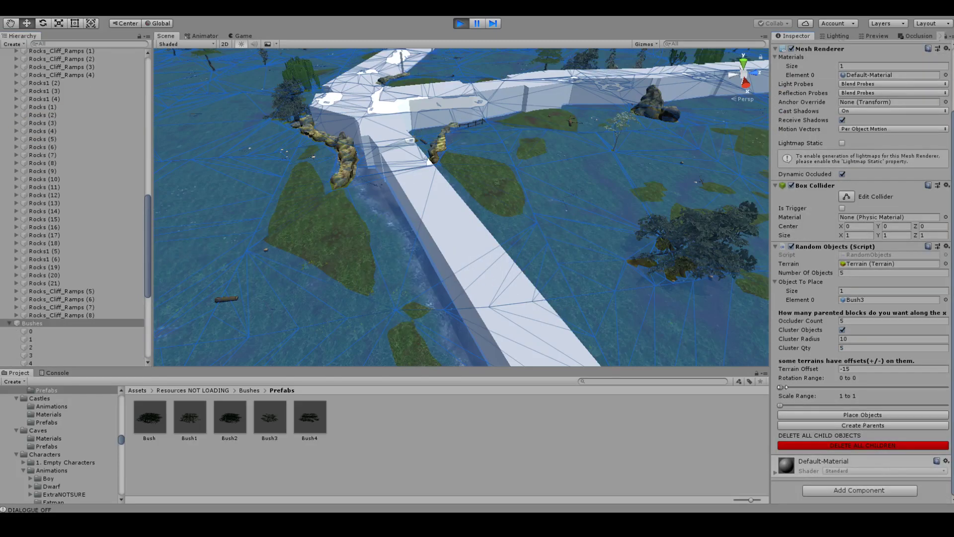
# Set Rotation Range to 0–360 and scatter five batches of Bush3 clusters.
pyautogui.moveTo(783, 386); pyautogui.dragTo(948, 387)
pyautogui.click(881, 413)
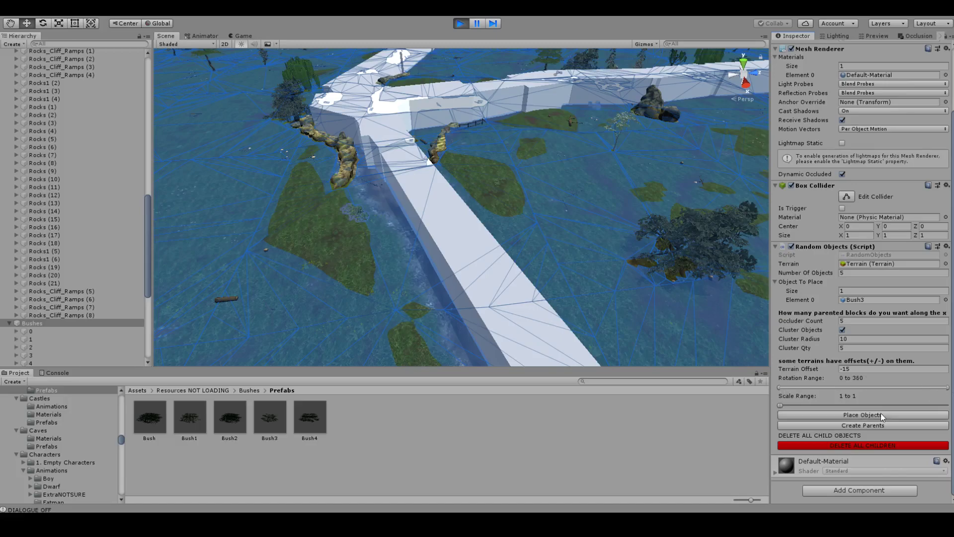
pyautogui.click(880, 413)
pyautogui.click(880, 413)
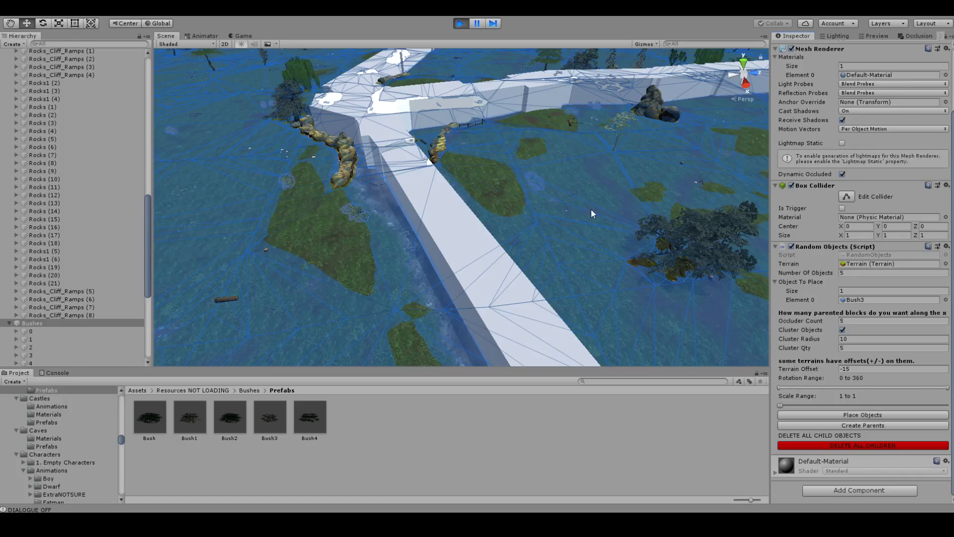
pyautogui.keyDown('alt'); pyautogui.moveTo(592, 214); pyautogui.dragTo(754, 194); pyautogui.keyUp('alt')
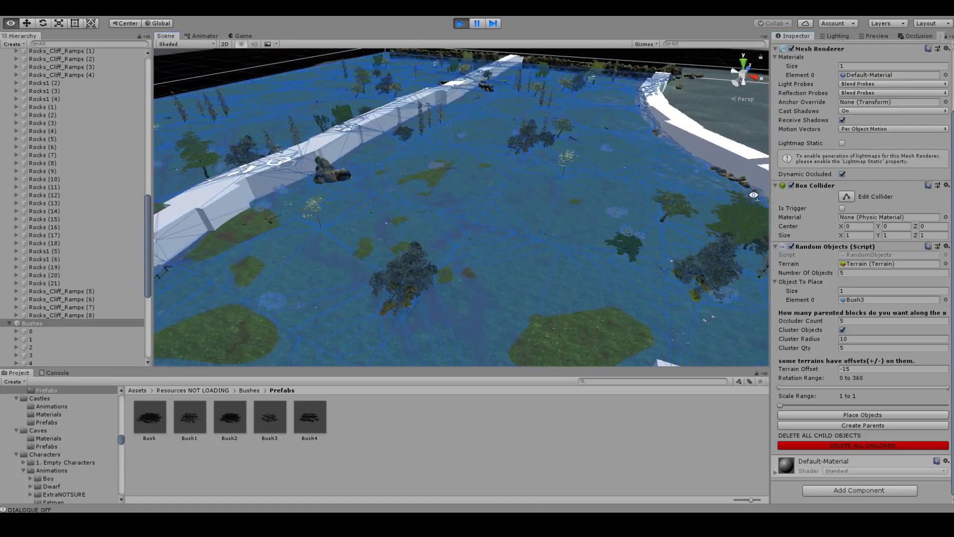
pyautogui.click(857, 416)
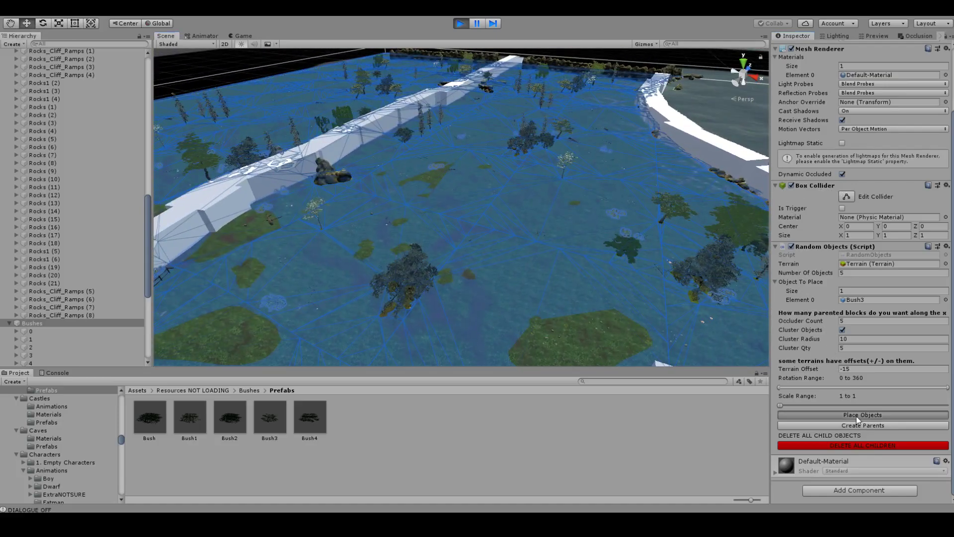
pyautogui.click(857, 416)
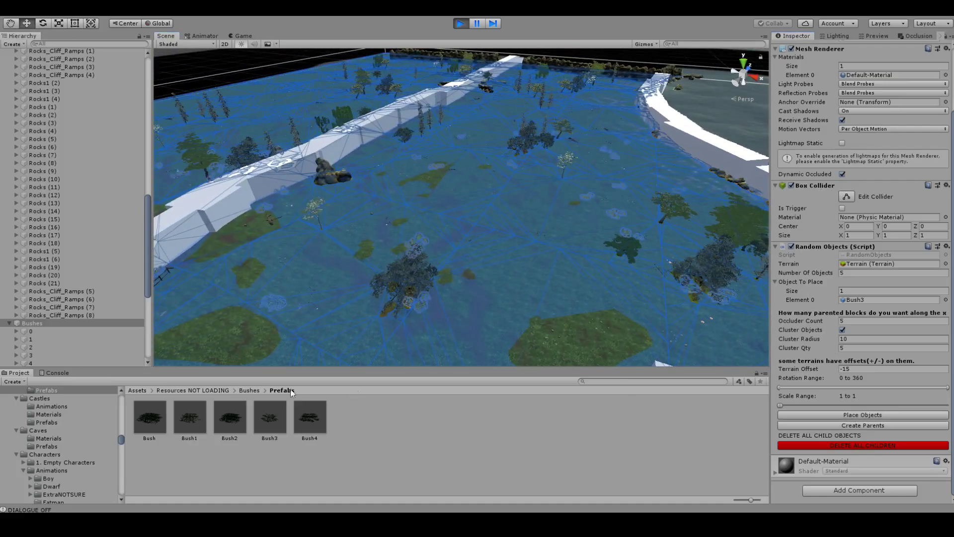
# Scatter two batches each of Bush4 and Bush1 clusters across the terrain.
pyautogui.moveTo(309, 419); pyautogui.dragTo(860, 300)
pyautogui.click(850, 417)
pyautogui.click(851, 416)
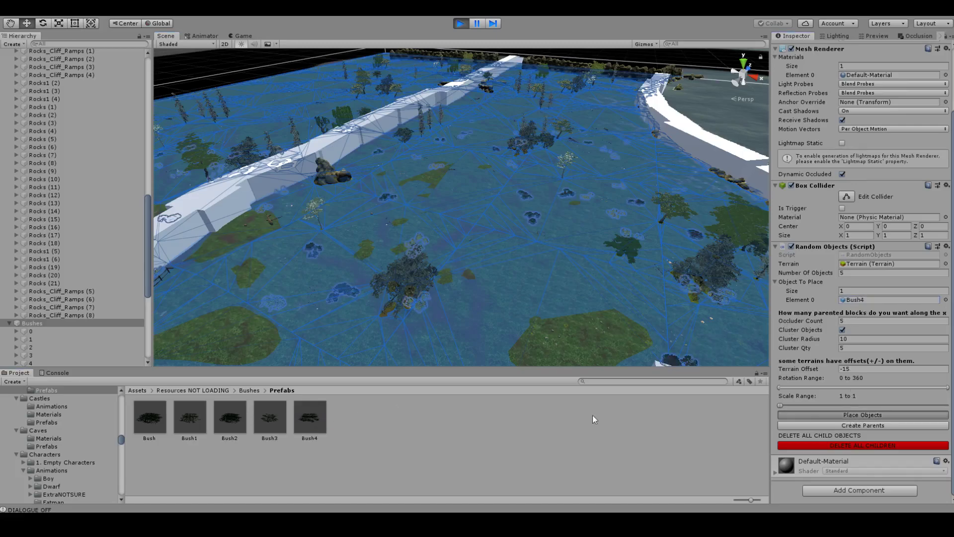
pyautogui.moveTo(198, 422); pyautogui.dragTo(863, 300)
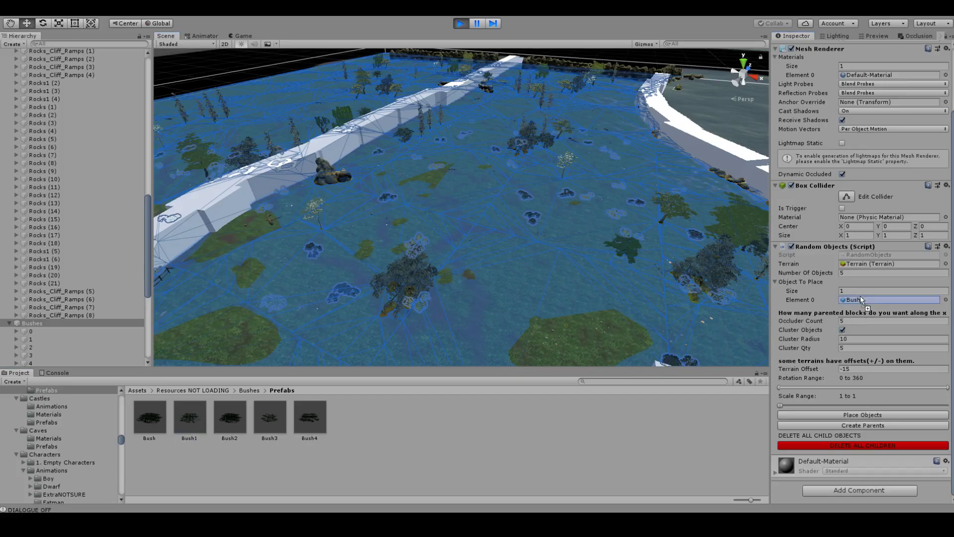
pyautogui.click(862, 414)
pyautogui.click(863, 413)
# Scatter three batches of Bush clusters and view them in the running game.
pyautogui.moveTo(150, 419); pyautogui.dragTo(855, 302)
pyautogui.click(851, 416)
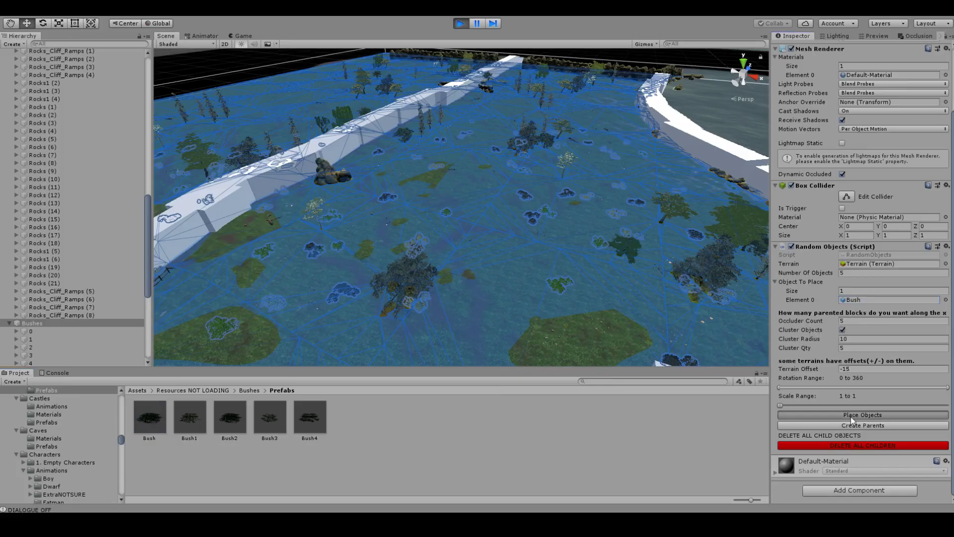
pyautogui.click(851, 416)
pyautogui.click(851, 417)
pyautogui.click(243, 36)
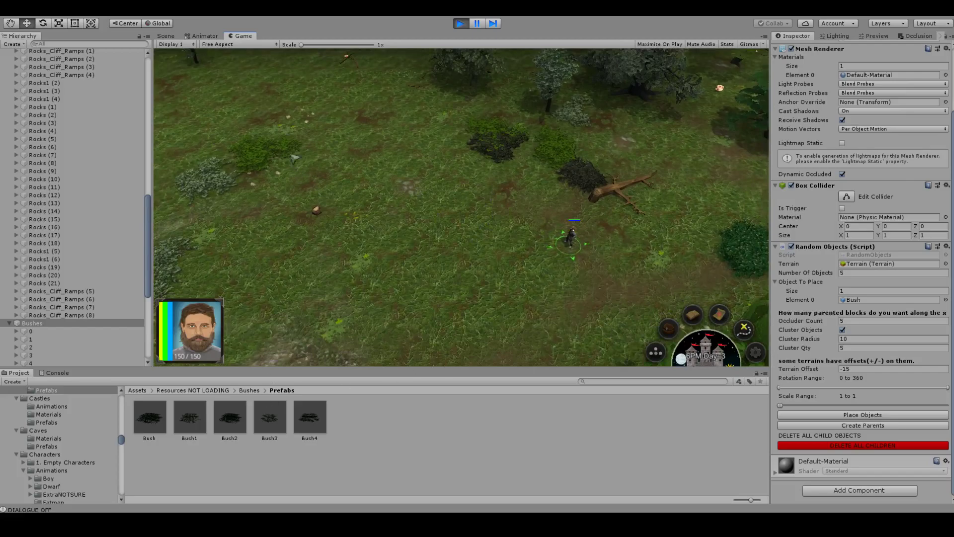
# Place one more batch of Bush clusters, then select the Bushes group in the Hierarchy.
pyautogui.click(877, 416)
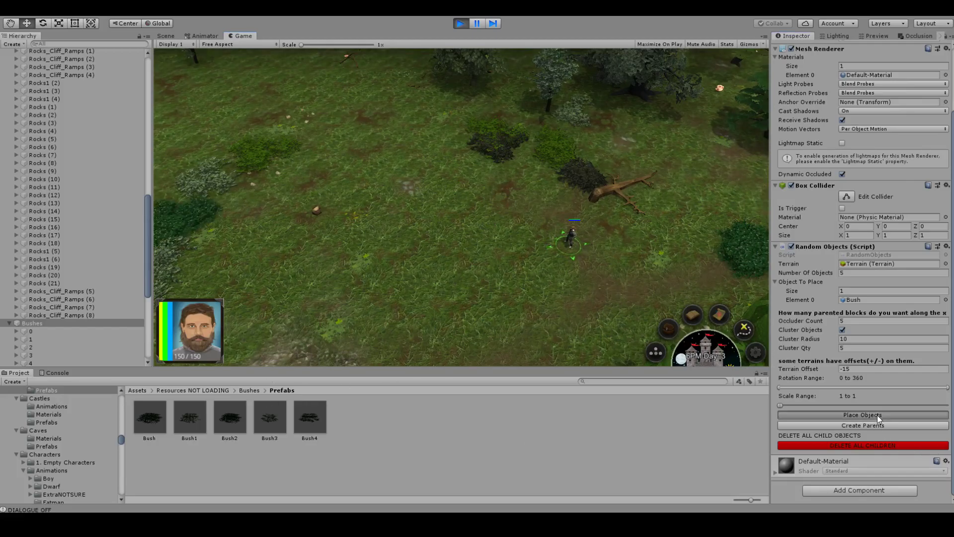
pyautogui.click(9, 323)
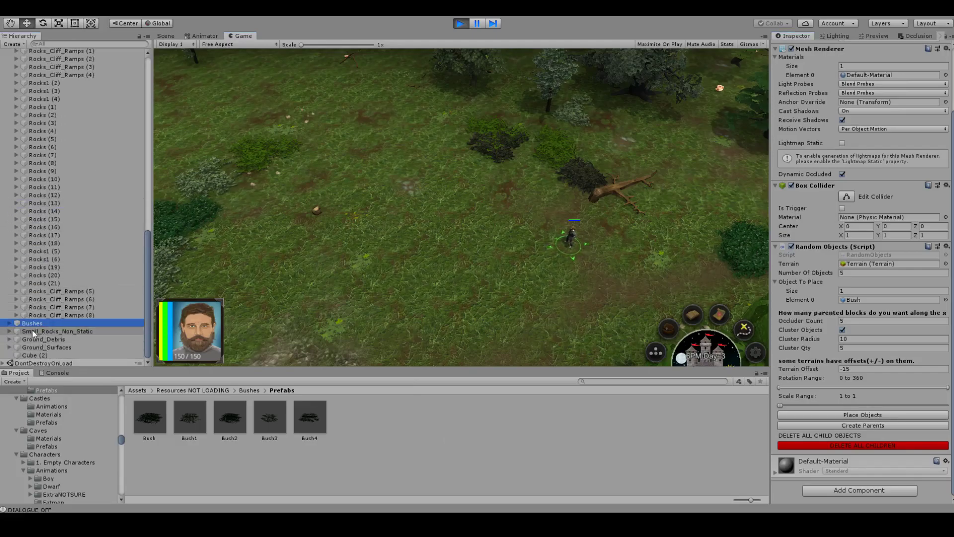
# Set the Cube (2) placer to scatter Grass_9NEW 1 with a 0–360 rotation range.
pyautogui.click(37, 354)
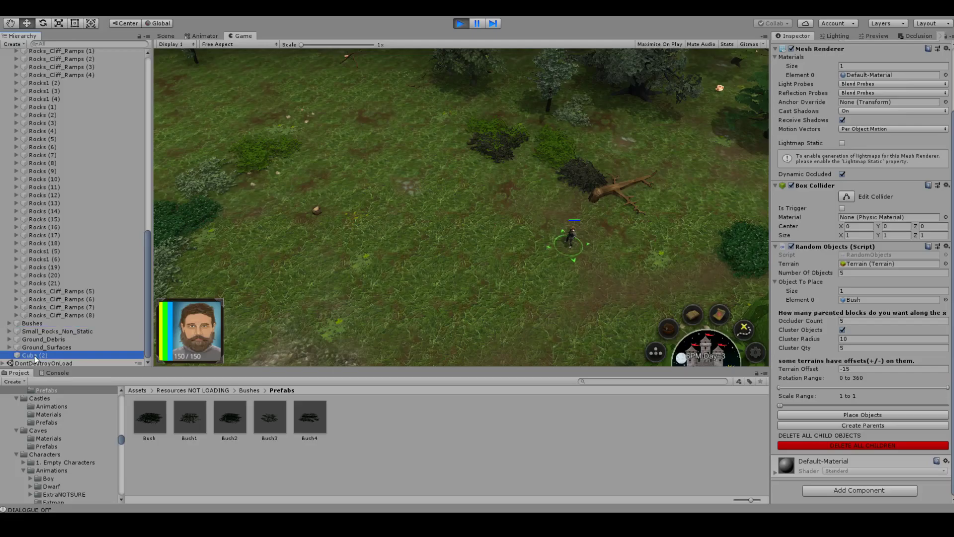
pyautogui.click(861, 301)
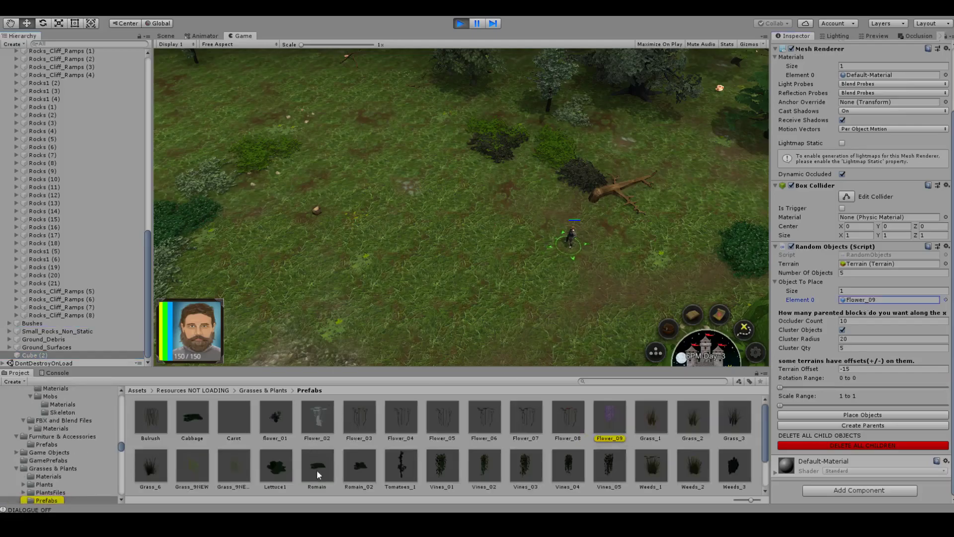
pyautogui.moveTo(237, 472); pyautogui.dragTo(866, 298)
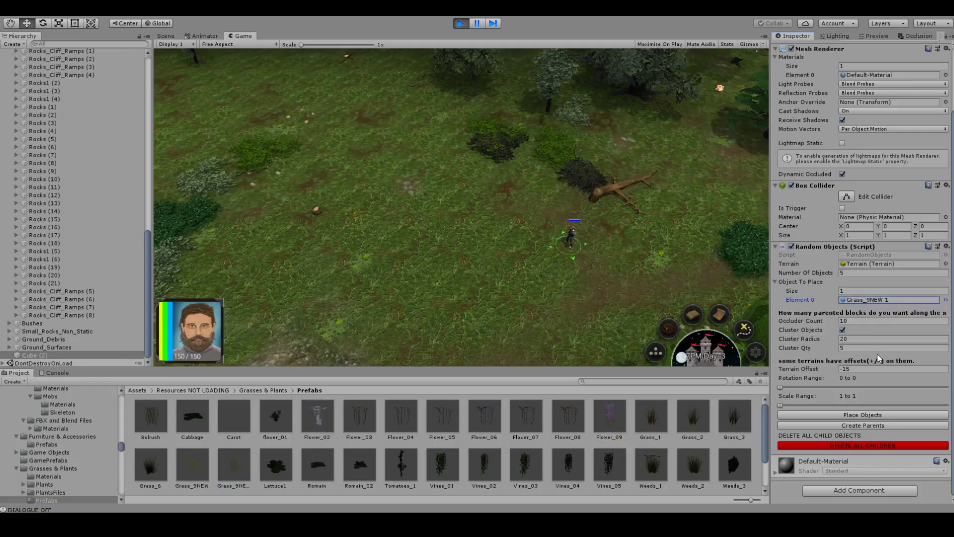
pyautogui.moveTo(779, 386); pyautogui.dragTo(950, 389)
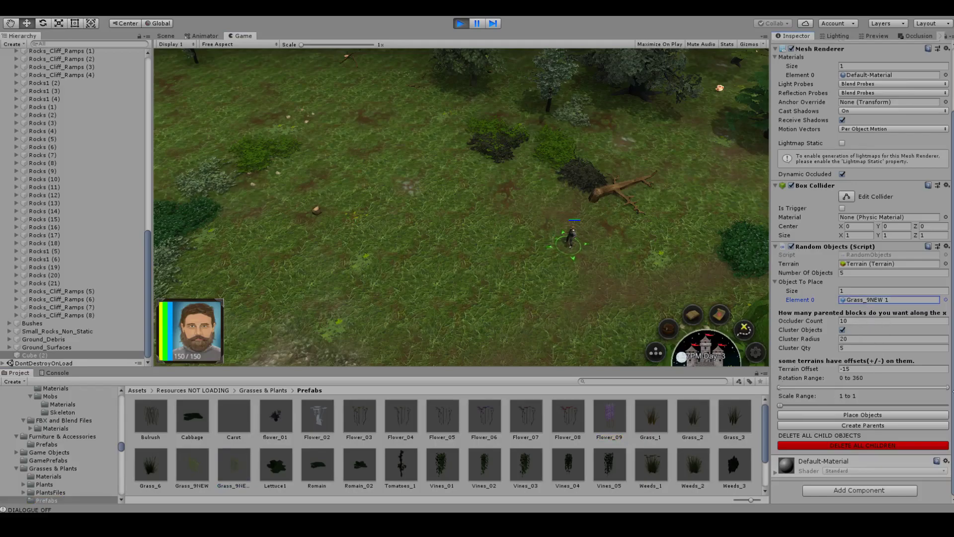
# Scatter about two dozen batches of grass clusters across the terrain.
pyautogui.click(893, 415)
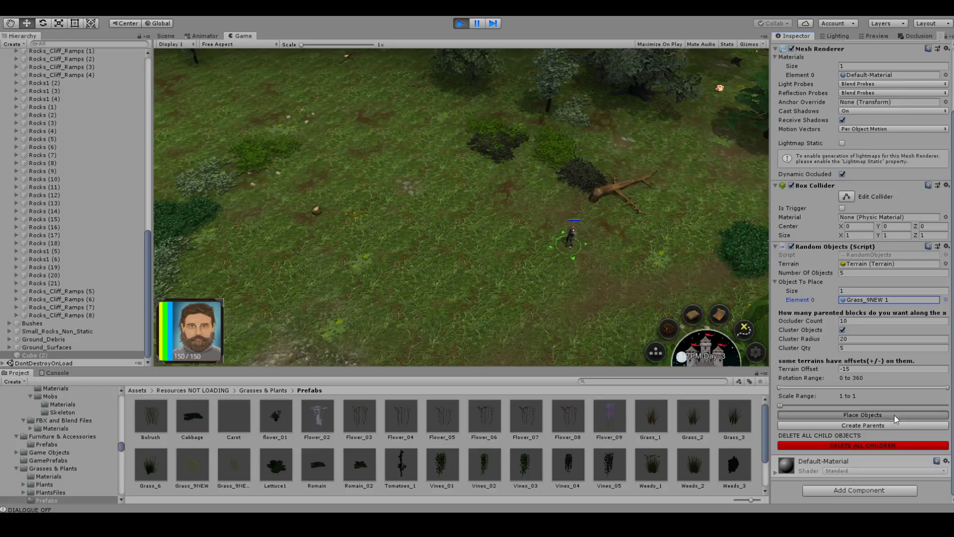
pyautogui.click(892, 412)
pyautogui.click(892, 412)
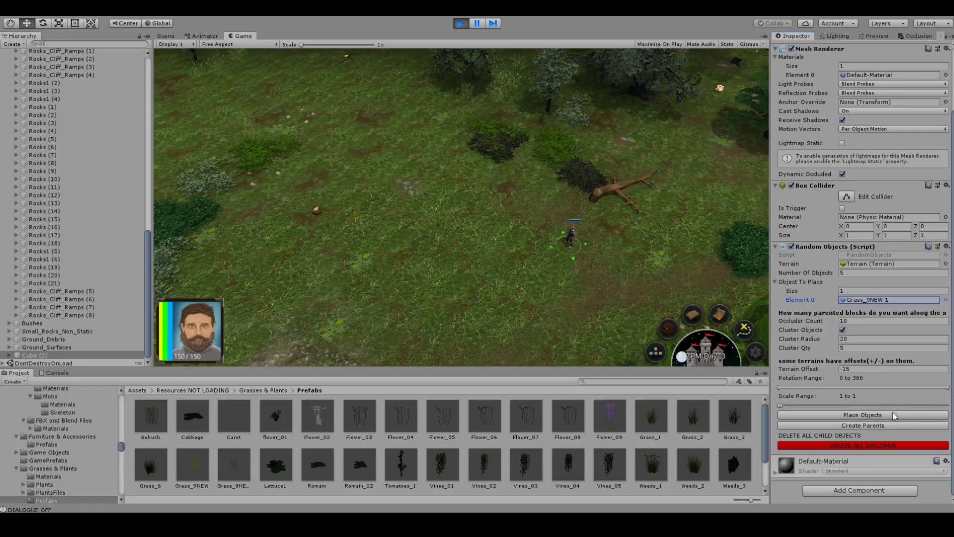
pyautogui.click(893, 413)
pyautogui.click(893, 412)
pyautogui.click(893, 412)
pyautogui.click(893, 413)
pyautogui.click(893, 412)
pyautogui.click(892, 413)
pyautogui.click(892, 412)
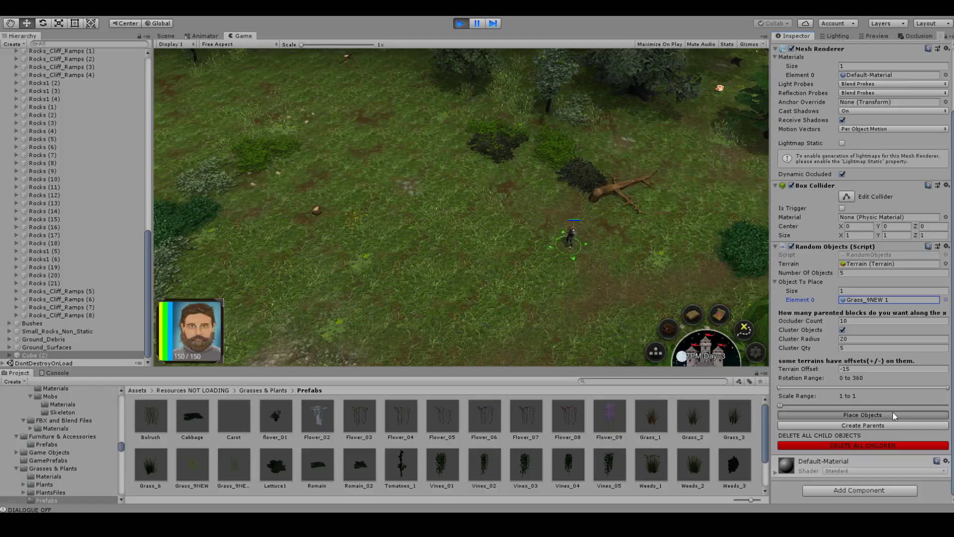
pyautogui.click(893, 413)
pyautogui.click(893, 412)
pyautogui.click(892, 413)
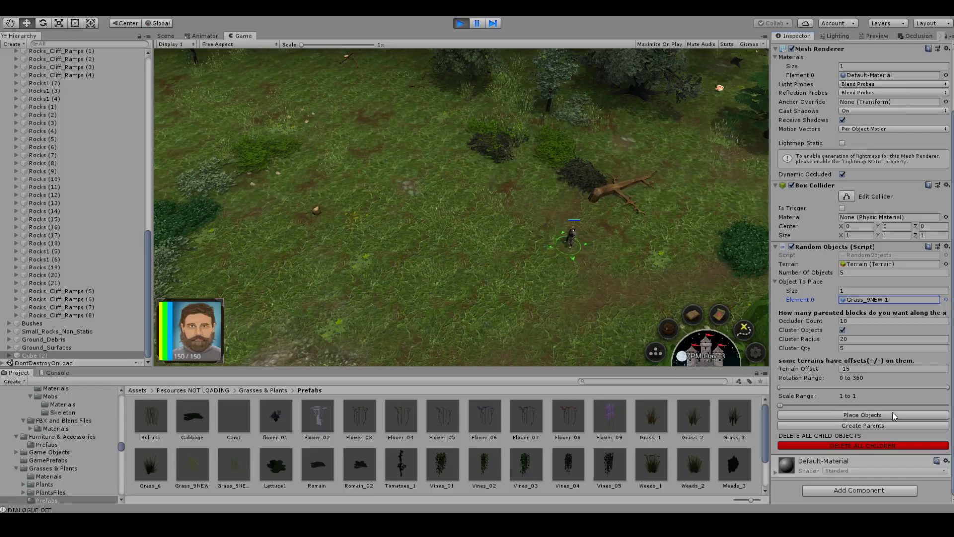
pyautogui.click(892, 413)
pyautogui.click(893, 411)
pyautogui.click(892, 411)
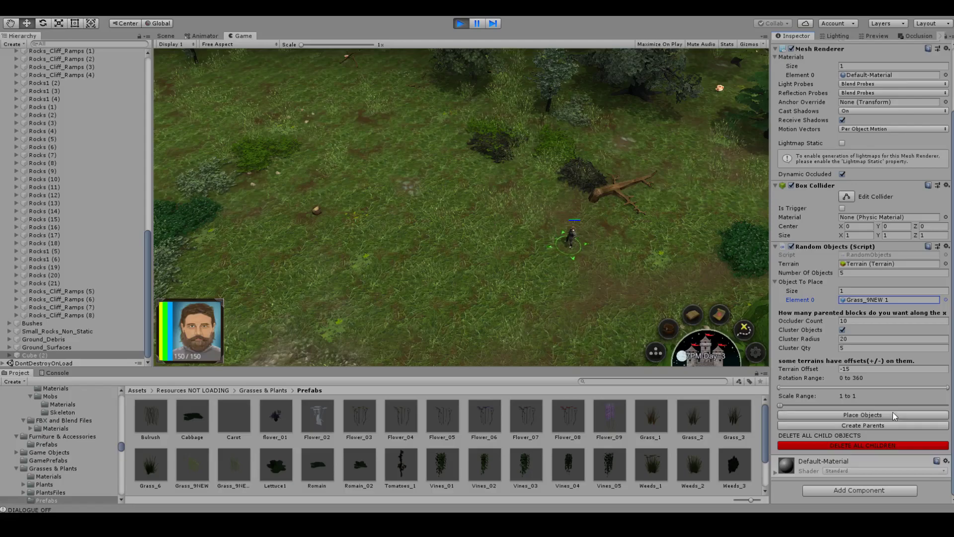
pyautogui.click(893, 413)
pyautogui.click(893, 412)
pyautogui.click(893, 412)
pyautogui.click(892, 412)
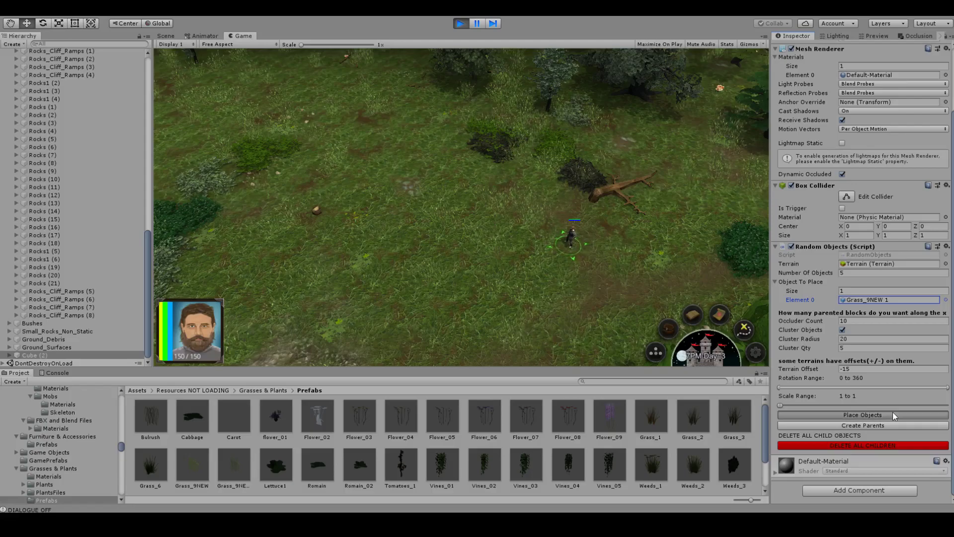
pyautogui.click(893, 412)
pyautogui.click(893, 413)
pyautogui.click(892, 414)
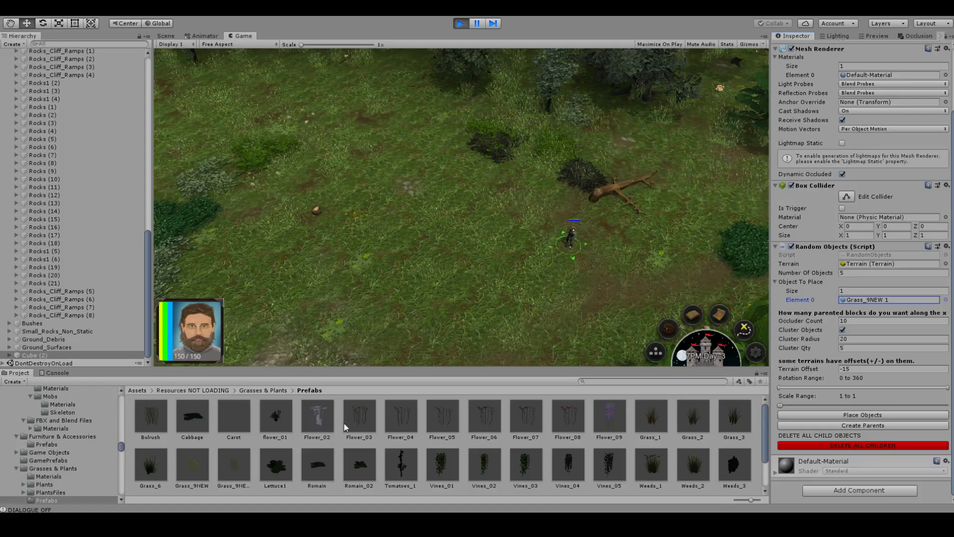
# Switch the placed object to Flower_03 and scatter three batches of yellow flowers.
pyautogui.moveTo(348, 421); pyautogui.dragTo(885, 300)
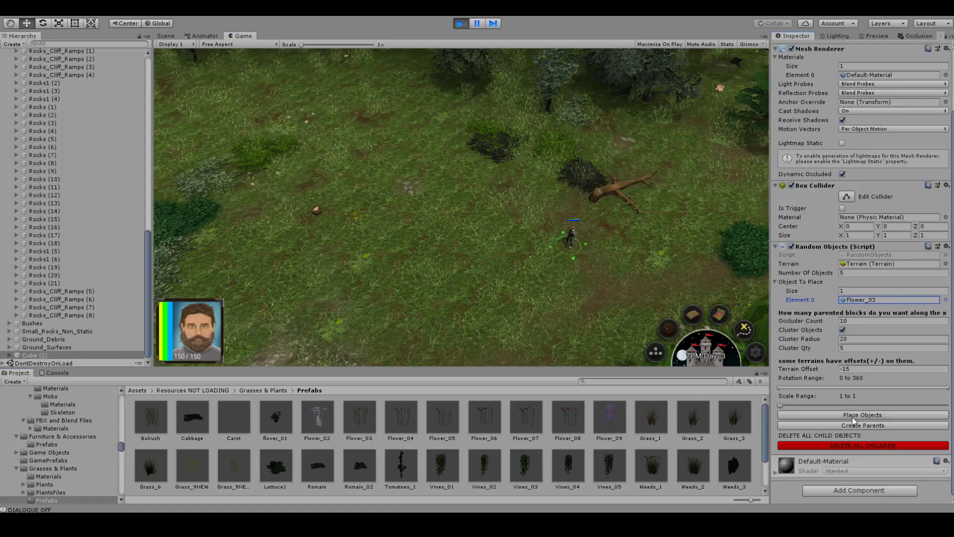
pyautogui.click(839, 415)
pyautogui.click(839, 416)
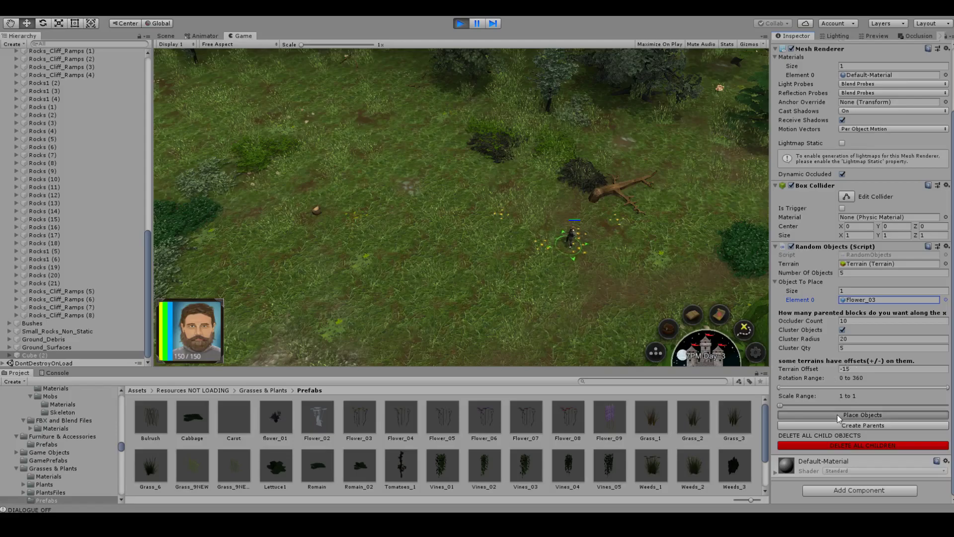
pyautogui.click(839, 416)
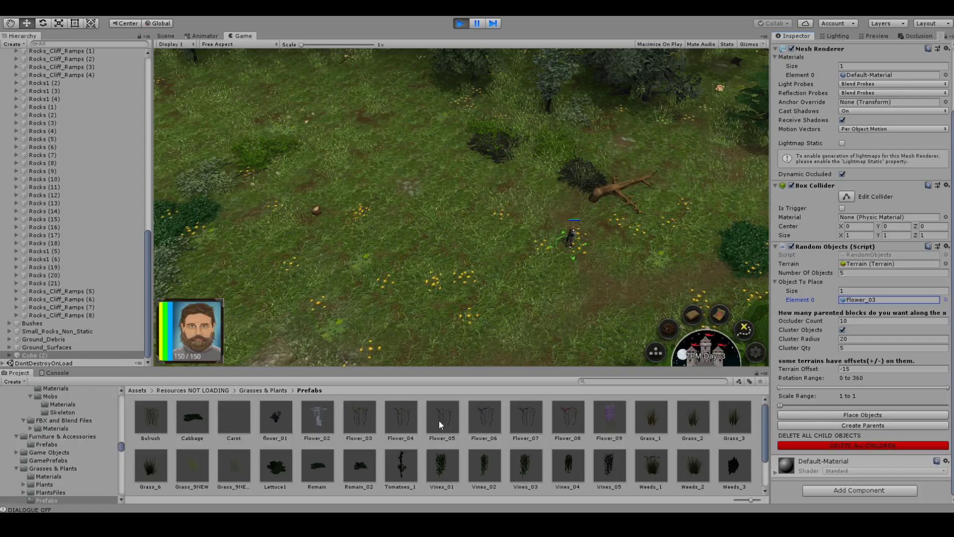
# Scatter one batch of white Flower_05, then four batches of Flower_09 clusters.
pyautogui.moveTo(441, 420); pyautogui.dragTo(855, 301)
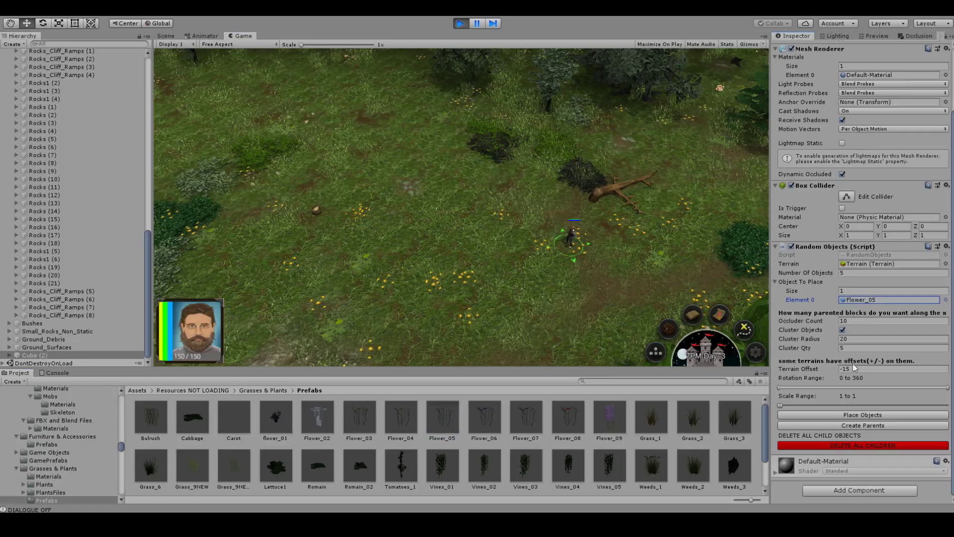
pyautogui.click(846, 416)
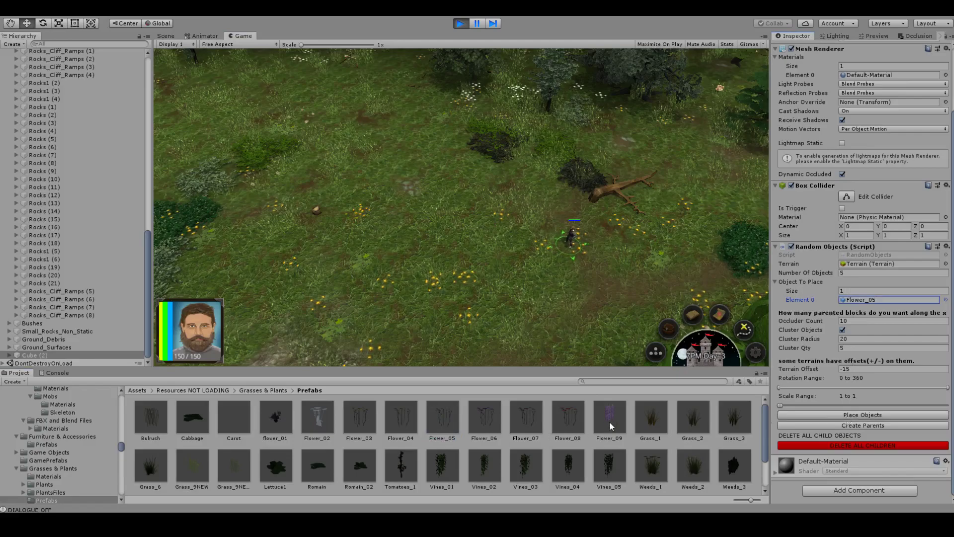
pyautogui.moveTo(609, 421); pyautogui.dragTo(854, 300)
pyautogui.click(841, 415)
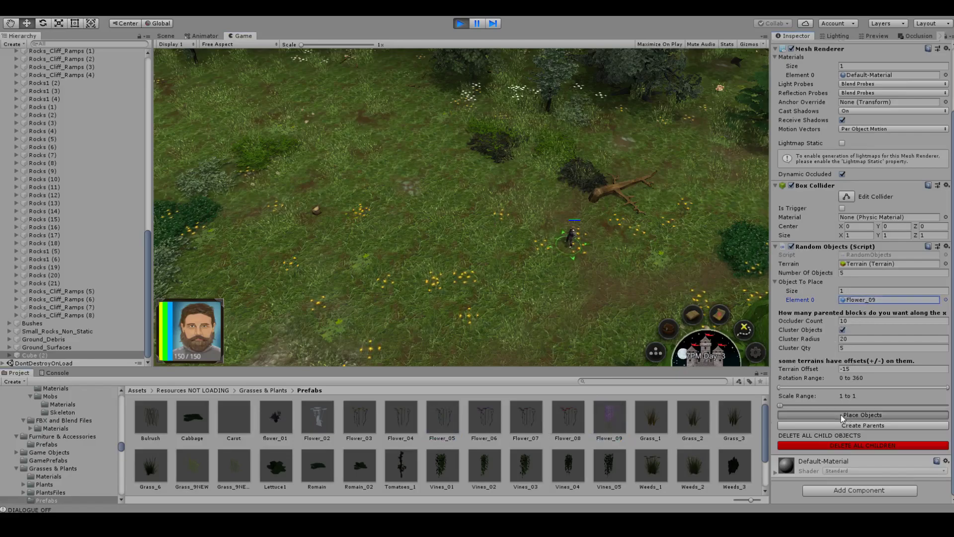
pyautogui.click(841, 415)
pyautogui.click(840, 415)
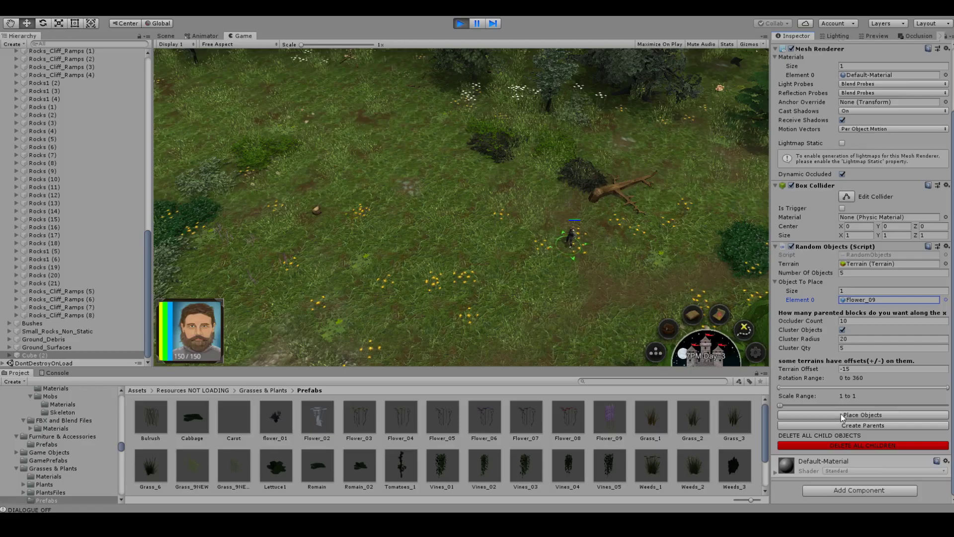
pyautogui.click(842, 416)
# Scatter one last flower batch, then expand Bushes and locate its extra groups.
pyautogui.click(873, 413)
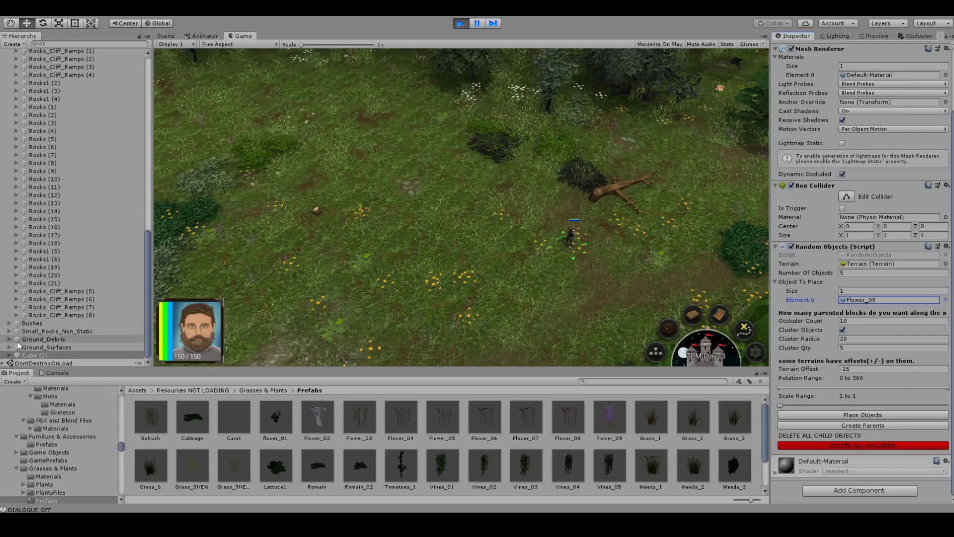
pyautogui.click(9, 324)
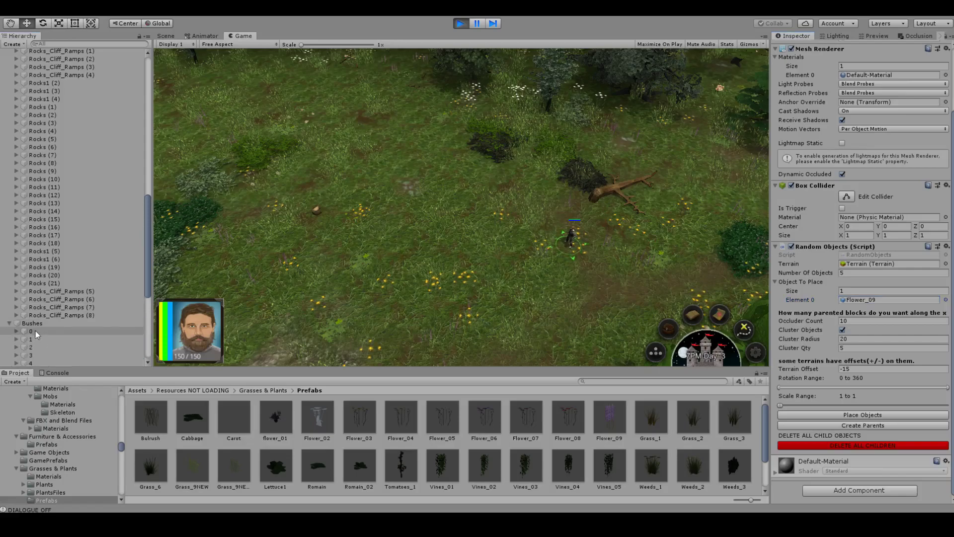
pyautogui.click(35, 330)
pyautogui.scroll(-5, 35, 330)
pyautogui.scroll(-3, 37, 329)
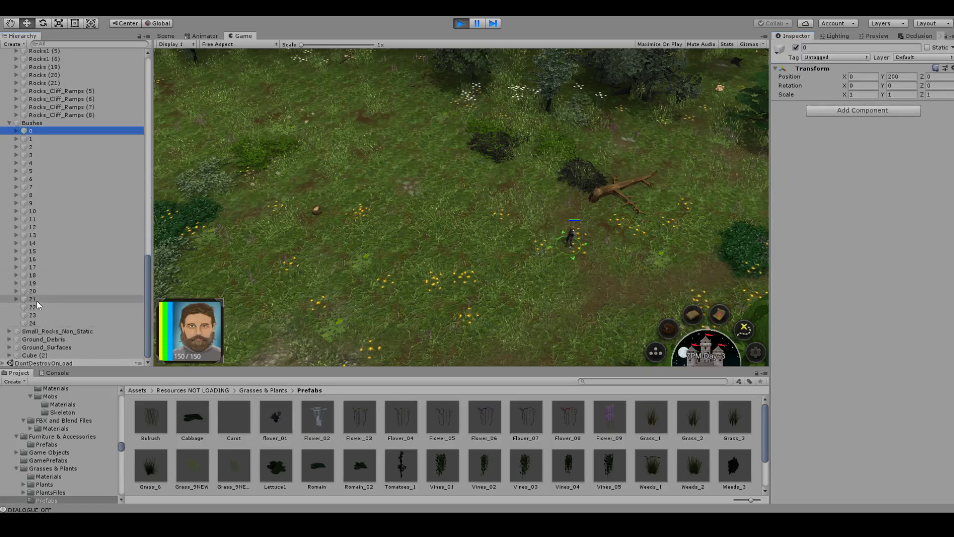
pyautogui.click(37, 307)
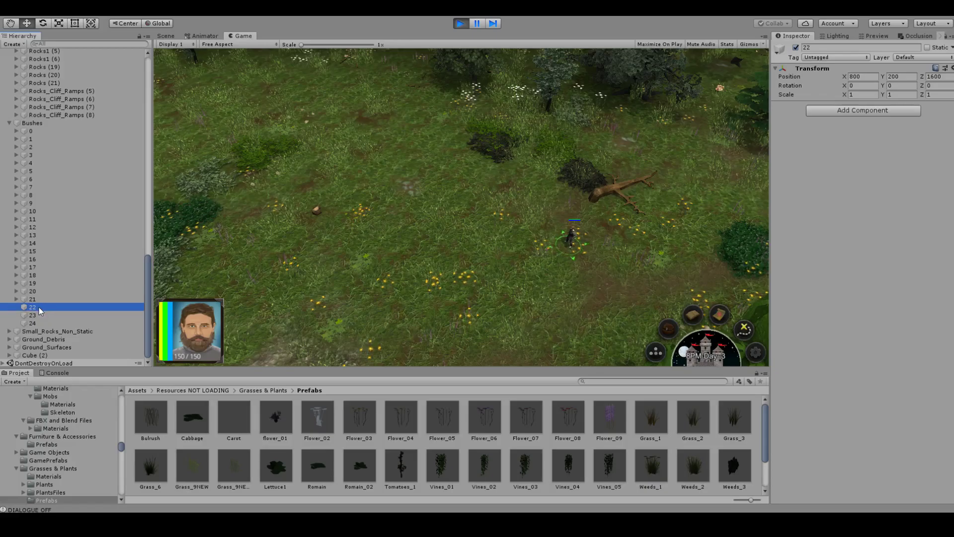
pyautogui.press('Up')
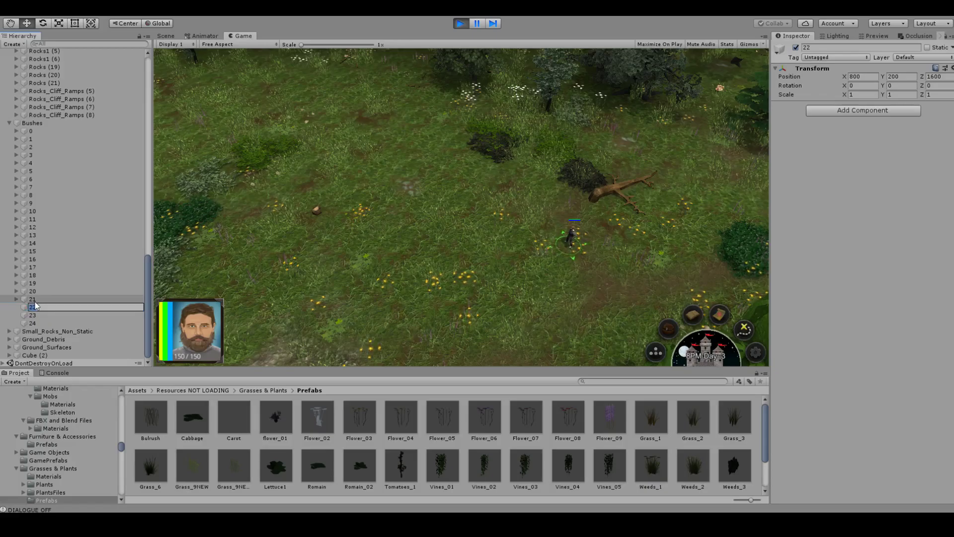
# Delete the extra Bushes child groups 22, 23 and 24.
pyautogui.click(37, 306)
pyautogui.press('Delete')
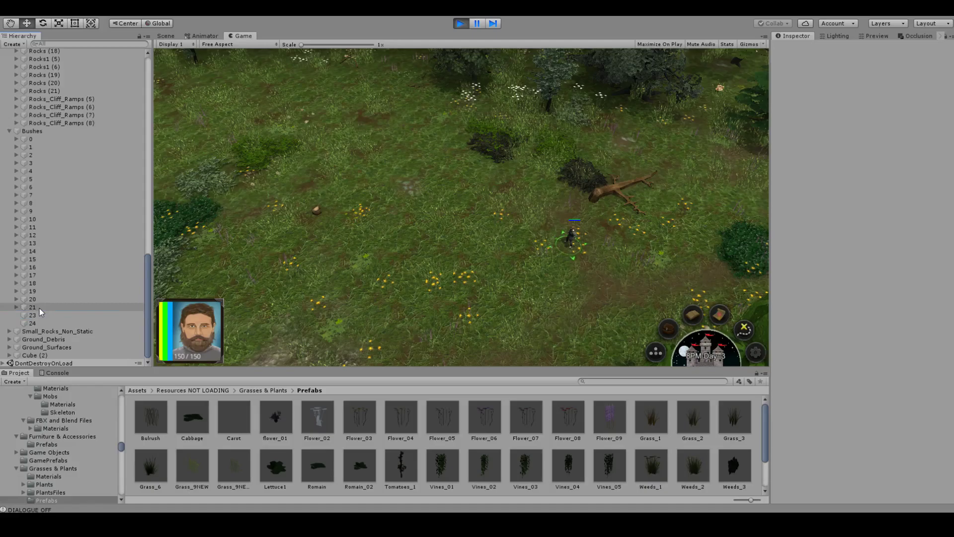
pyautogui.click(37, 313)
pyautogui.press('Delete')
pyautogui.click(38, 320)
pyautogui.press('Delete')
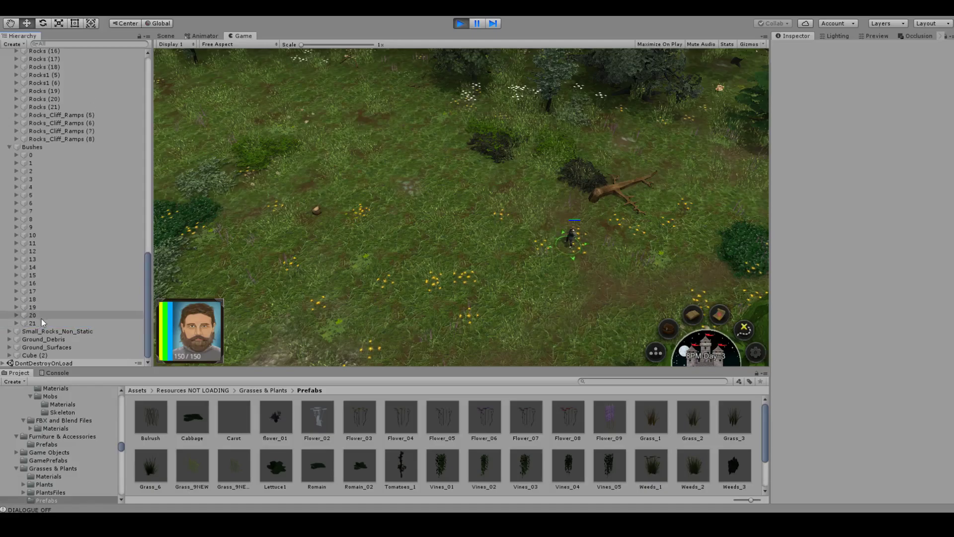
pyautogui.click(40, 321)
# Add a Mesh Combiner to Bushes groups 0–21 and combine their meshes.
pyautogui.keyDown('shift'); pyautogui.click(45, 154); pyautogui.keyUp('shift')
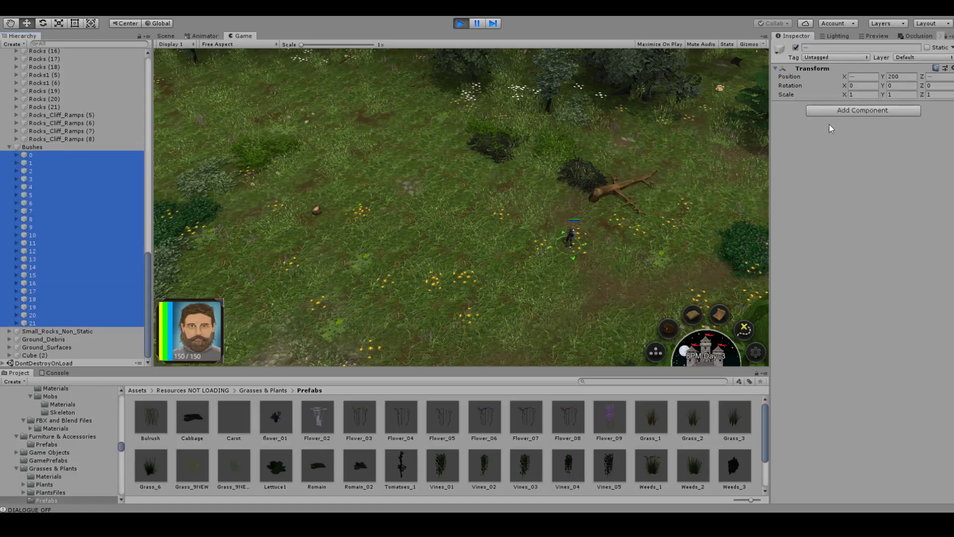
pyautogui.click(840, 112)
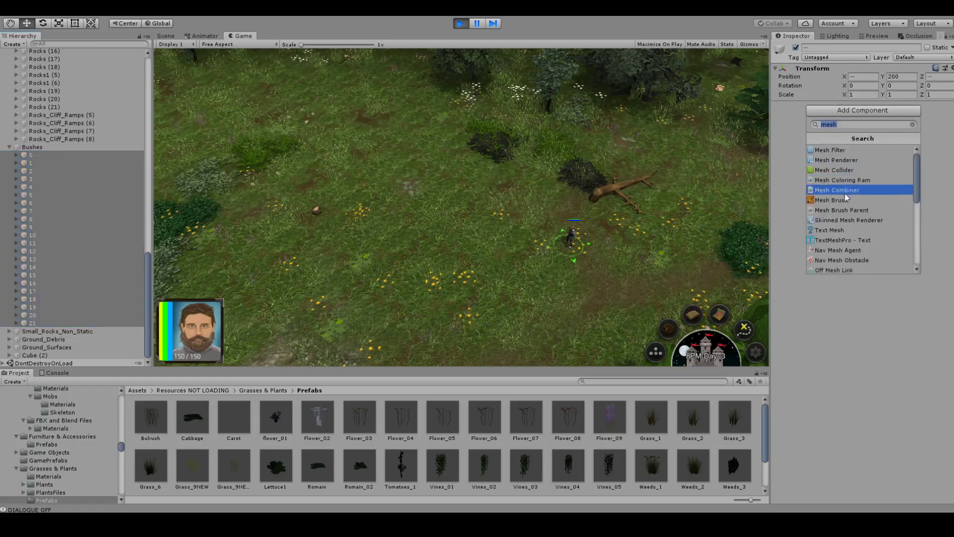
pyautogui.click(845, 193)
pyautogui.click(854, 279)
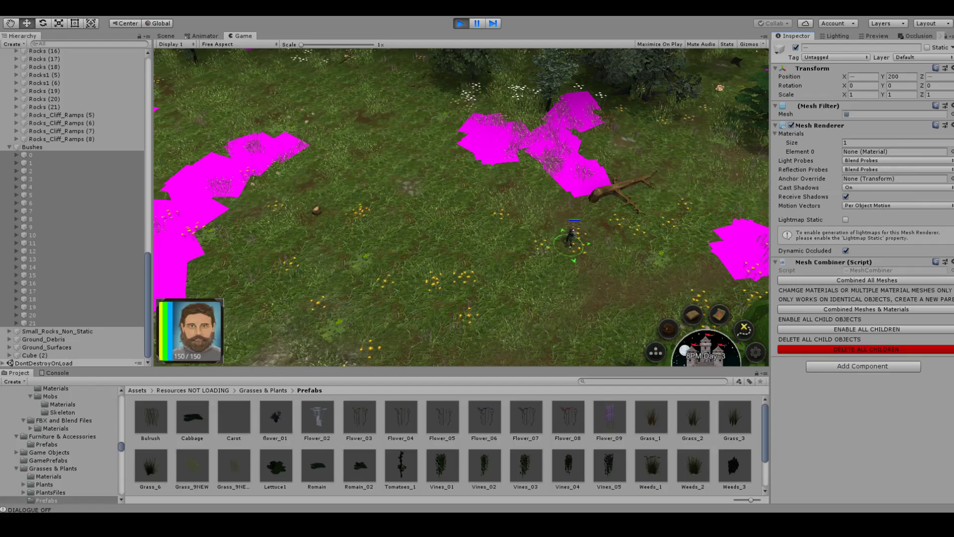
# Assign the Bushes 1 material to the combined bush mesh.
pyautogui.click(952, 151)
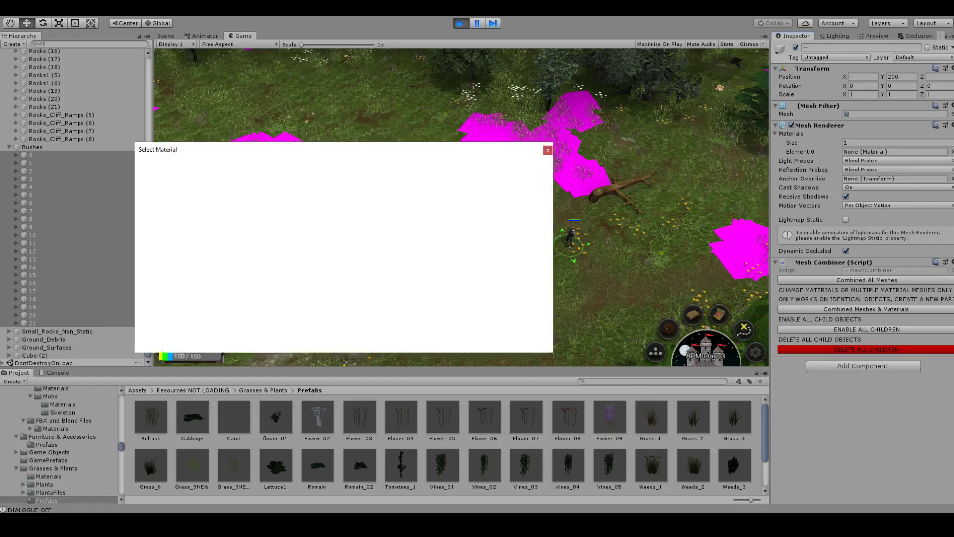
pyautogui.write('bush')
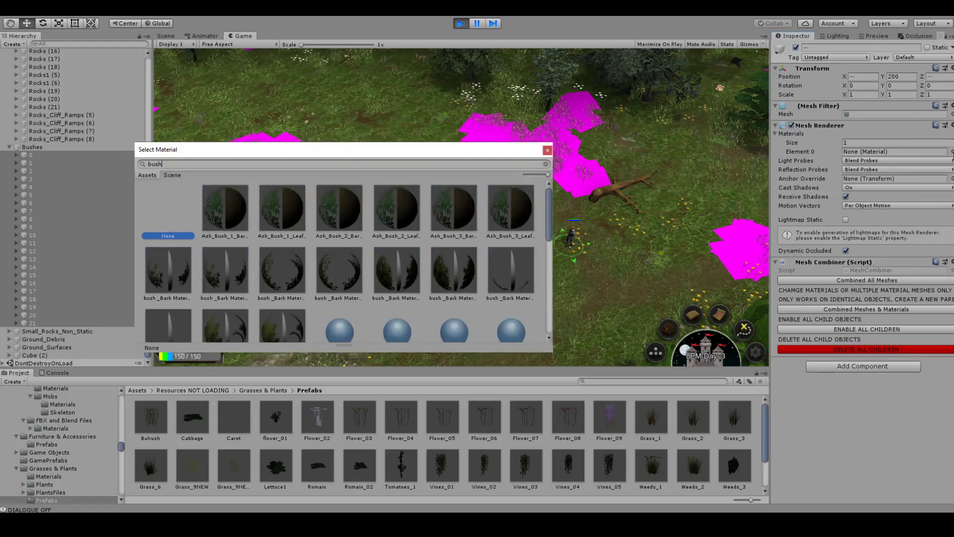
pyautogui.scroll(-1, 347, 211)
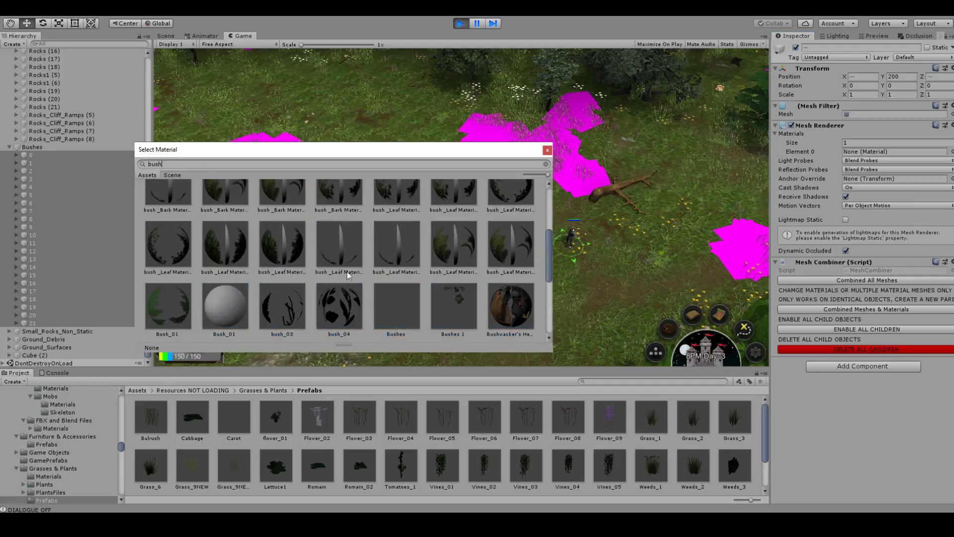
pyautogui.click(464, 312)
pyautogui.doubleClick(462, 304)
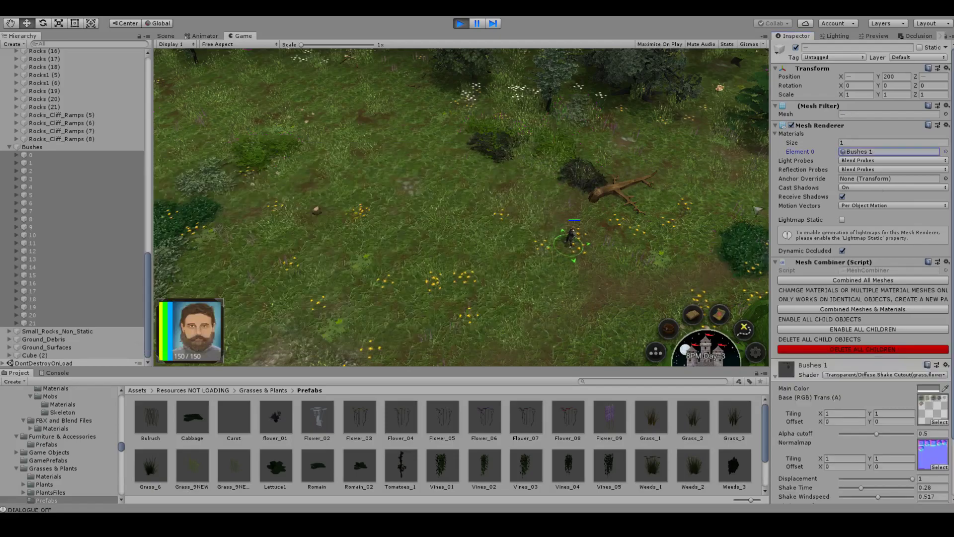
# Delete the original bush children and mark the combined bushes Occluder Static.
pyautogui.click(859, 349)
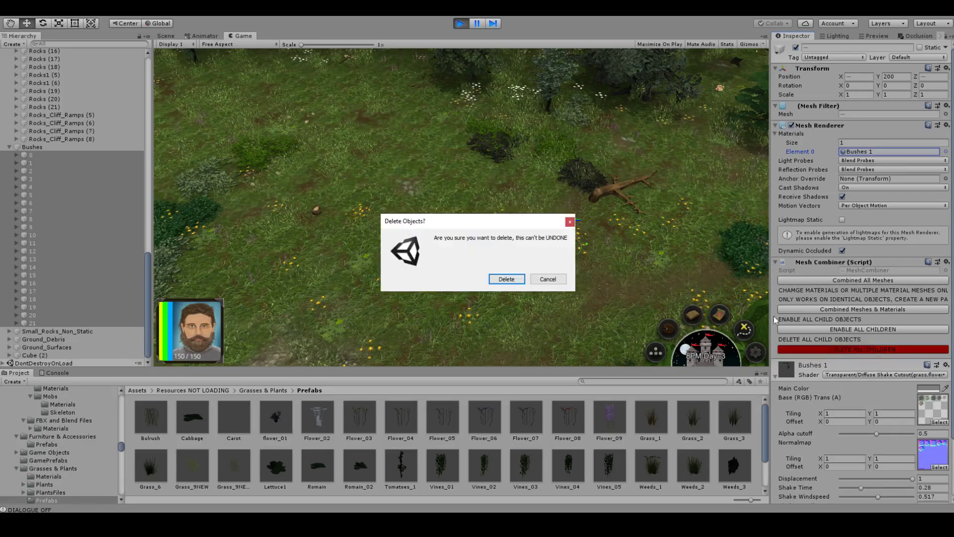
pyautogui.click(506, 279)
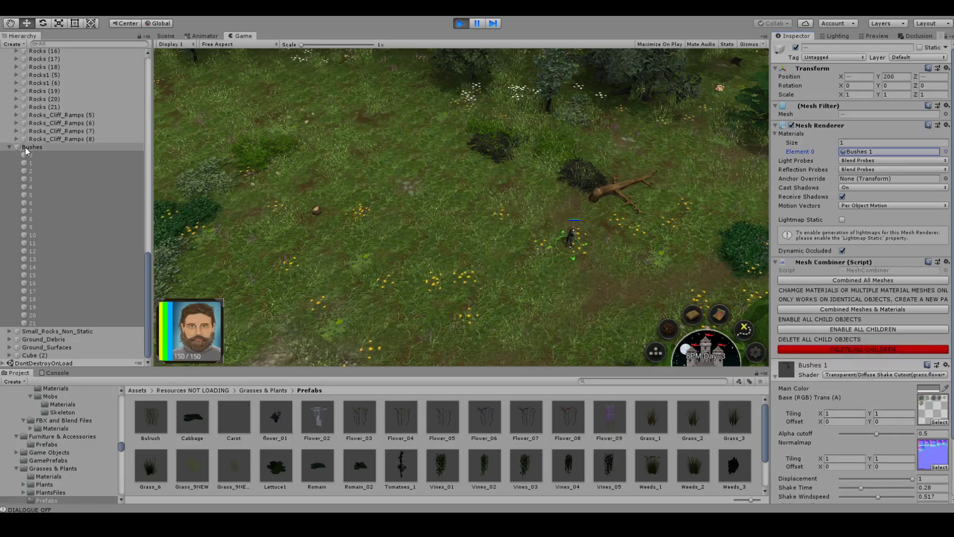
pyautogui.click(945, 48)
pyautogui.click(907, 90)
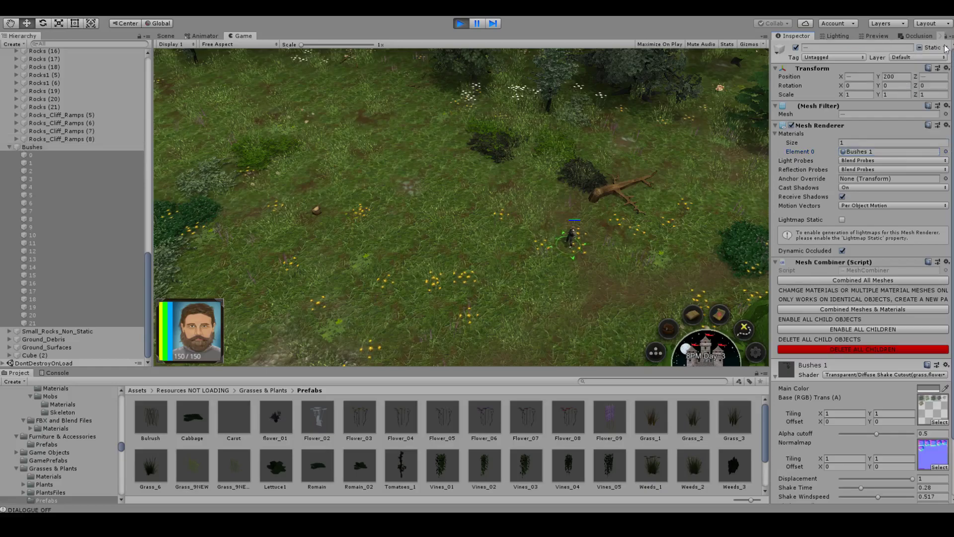
pyautogui.click(944, 48)
pyautogui.click(914, 99)
pyautogui.click(8, 151)
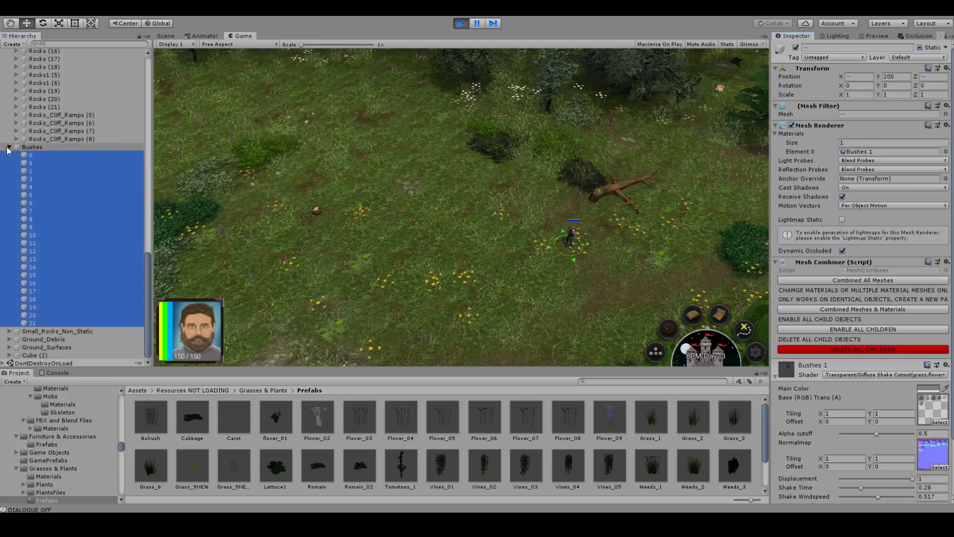
pyautogui.click(8, 147)
# Select Cube (2) and expand it to list its child groups.
pyautogui.click(35, 355)
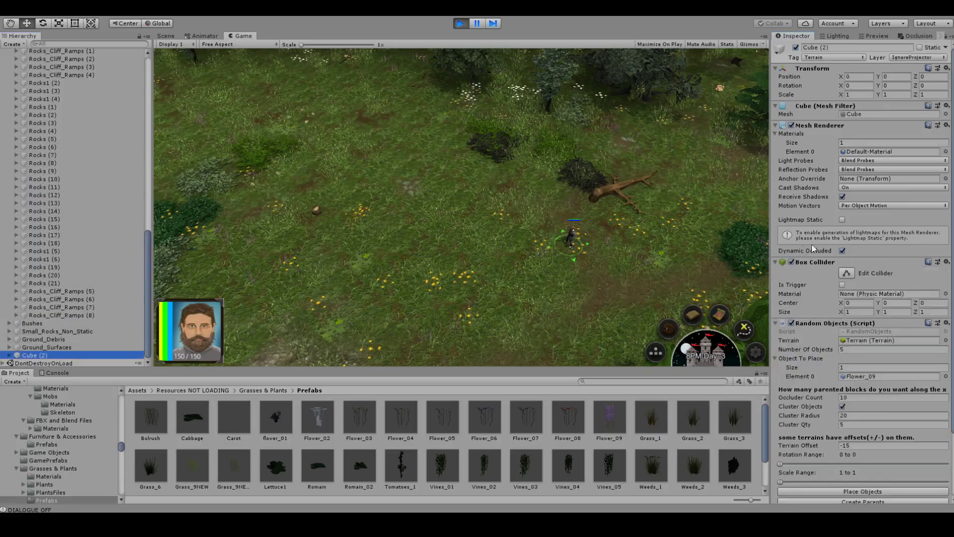
pyautogui.scroll(-3, 880, 475)
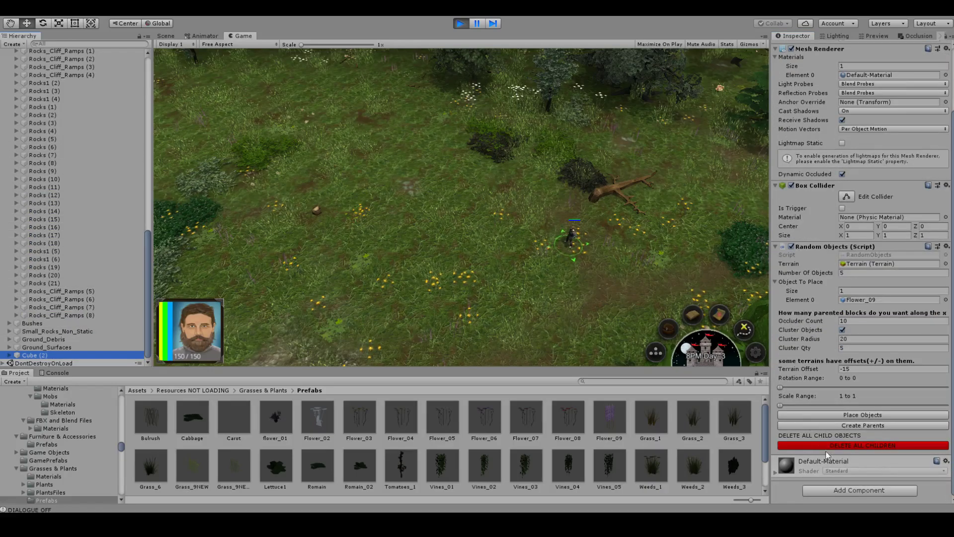
pyautogui.click(9, 355)
pyautogui.scroll(-6, 30, 318)
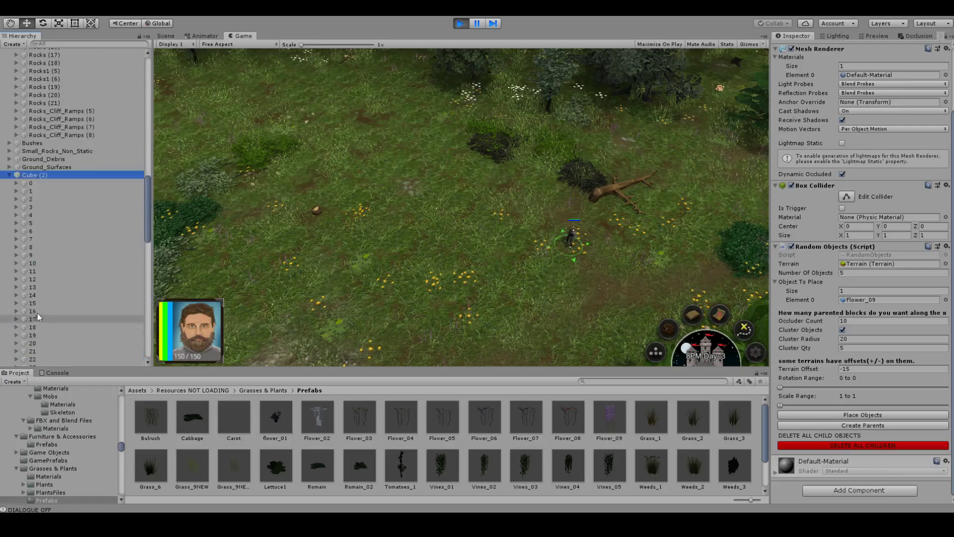
pyautogui.click(37, 182)
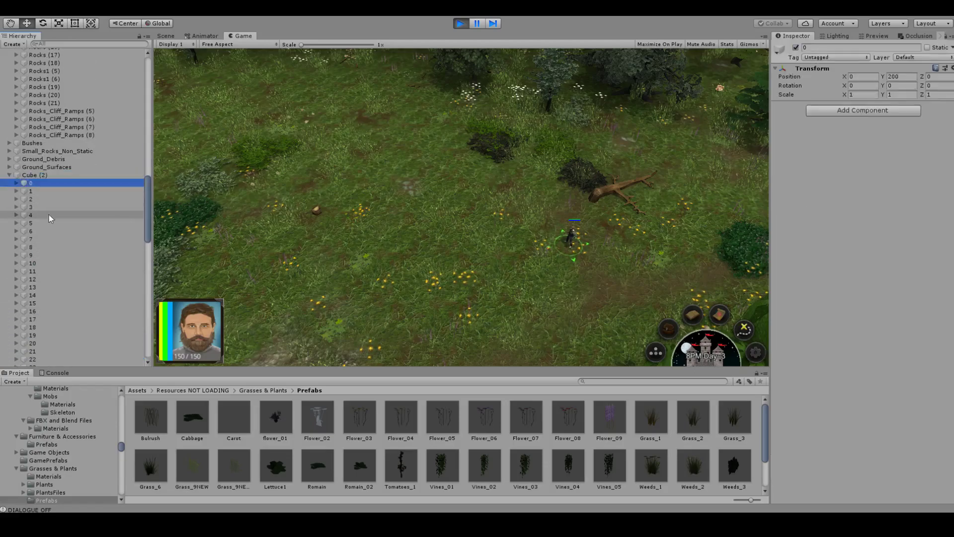
pyautogui.scroll(-10, 52, 226)
pyautogui.scroll(-12, 60, 246)
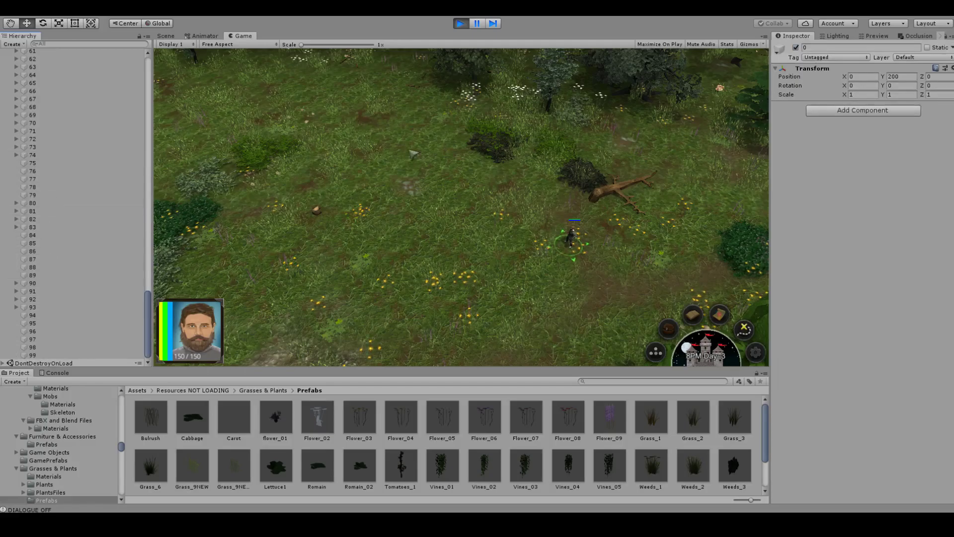
# Delete Cube (2) groups 75–79, 84–89 and 94–99, leaving 93 as the last.
pyautogui.click(39, 163)
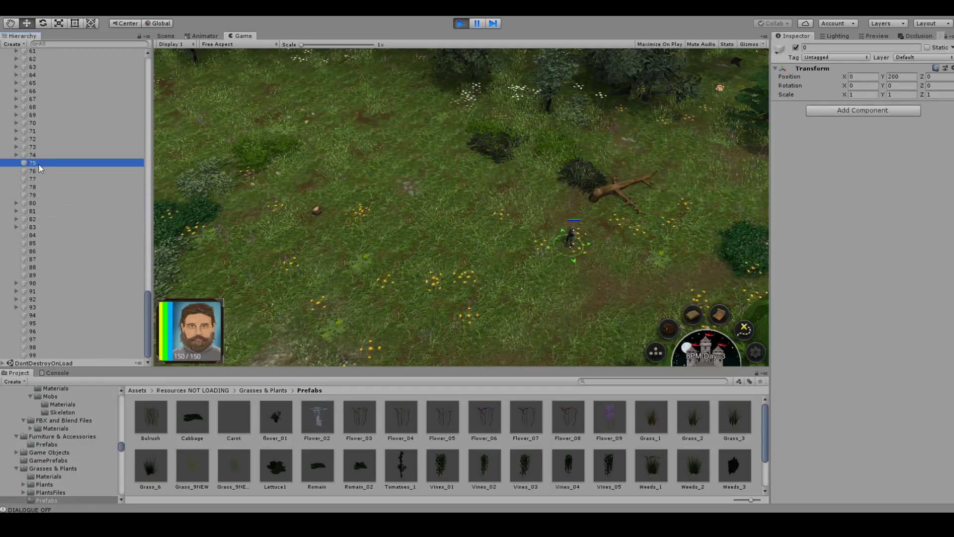
pyautogui.keyDown('shift'); pyautogui.click(36, 195); pyautogui.keyUp('shift')
pyautogui.press('Delete')
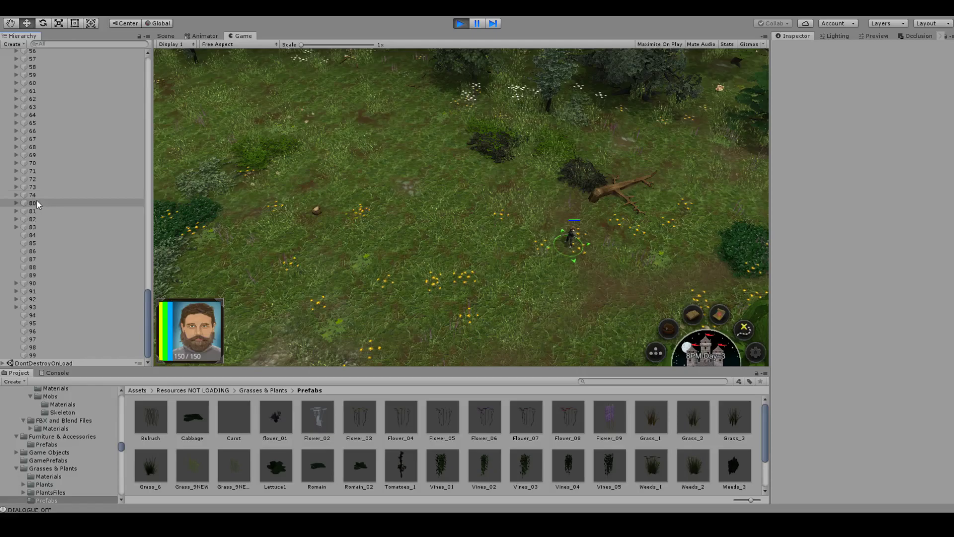
pyautogui.click(35, 235)
pyautogui.keyDown('shift'); pyautogui.click(46, 276); pyautogui.keyUp('shift')
pyautogui.press('Delete')
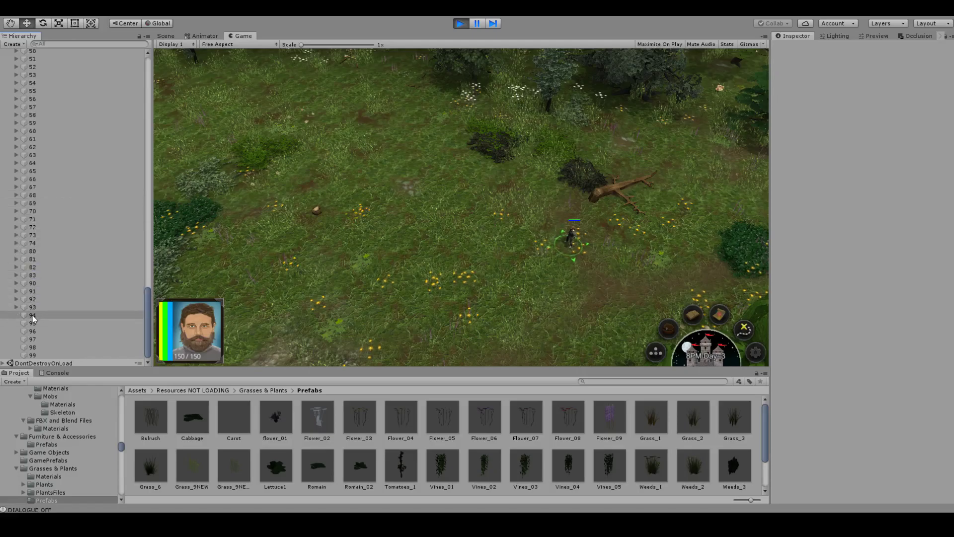
pyautogui.click(36, 315)
pyautogui.keyDown('shift'); pyautogui.click(42, 353); pyautogui.keyUp('shift')
pyautogui.press('Delete')
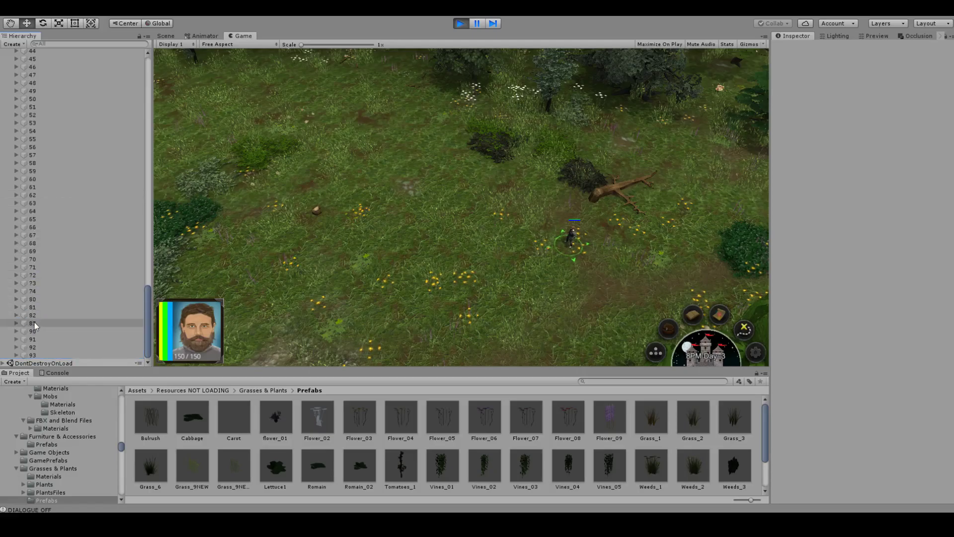
pyautogui.click(36, 355)
pyautogui.scroll(15, 58, 267)
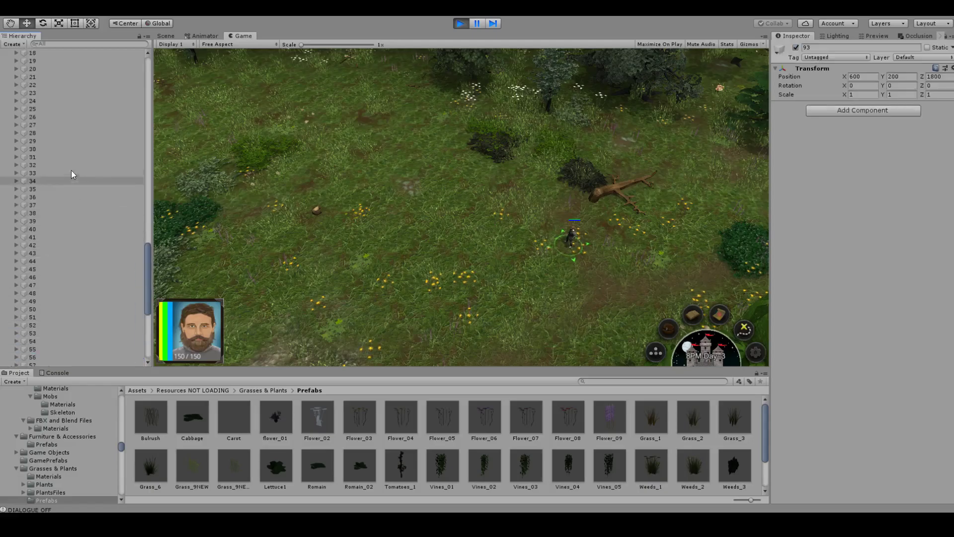
# Add a Mesh Combiner to Cube (2) groups 0–93 and merge their meshes.
pyautogui.keyDown('shift'); pyautogui.click(42, 88); pyautogui.keyUp('shift')
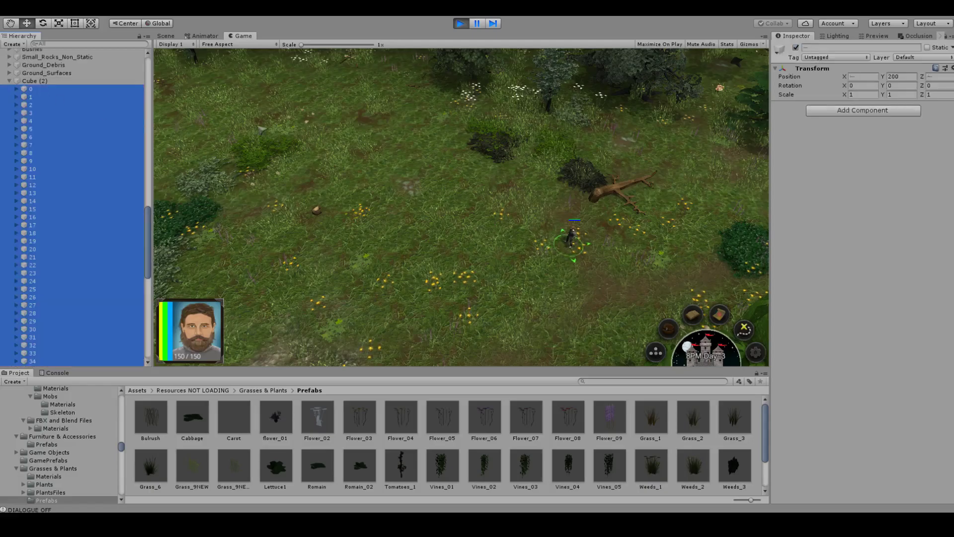
pyautogui.click(844, 112)
pyautogui.click(846, 186)
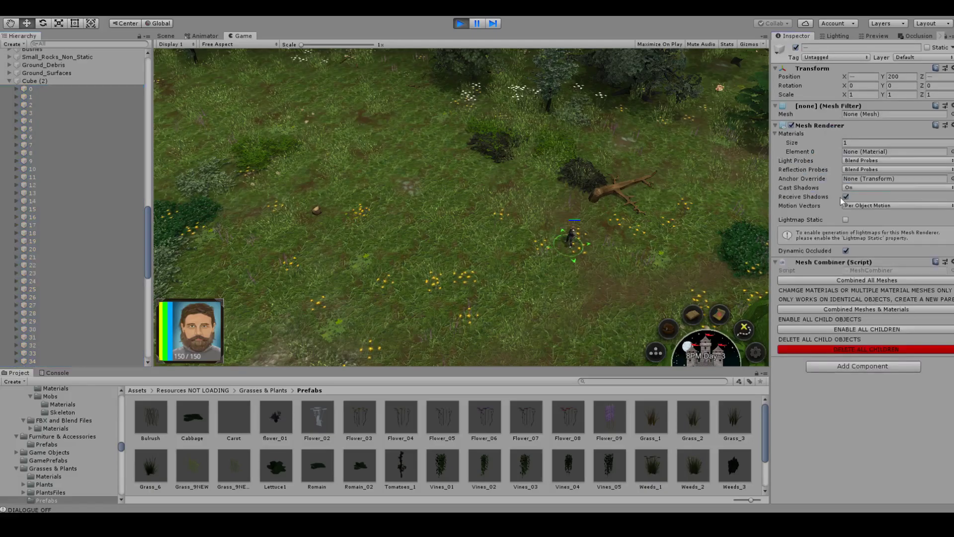
pyautogui.click(843, 280)
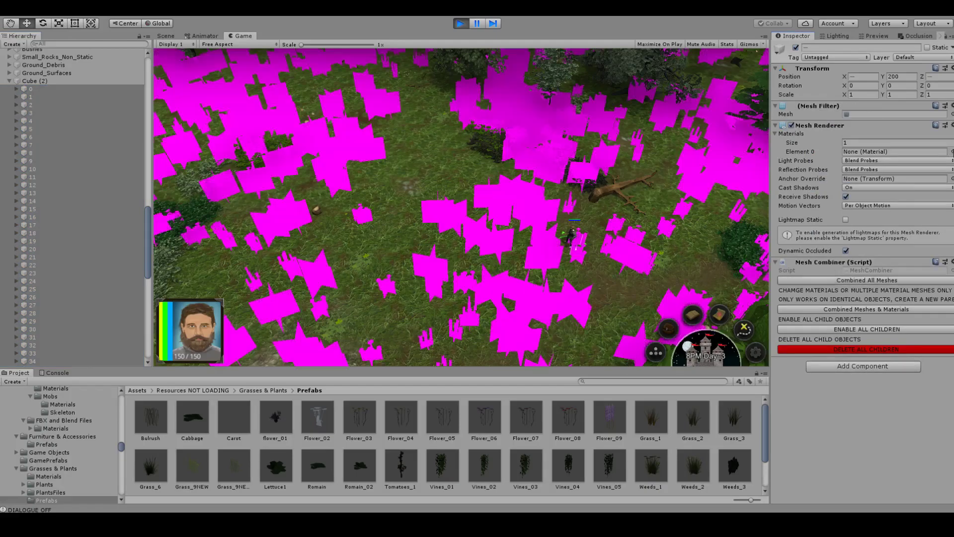
# Assign the Plants & Grasses material and delete the original plant children.
pyautogui.click(952, 151)
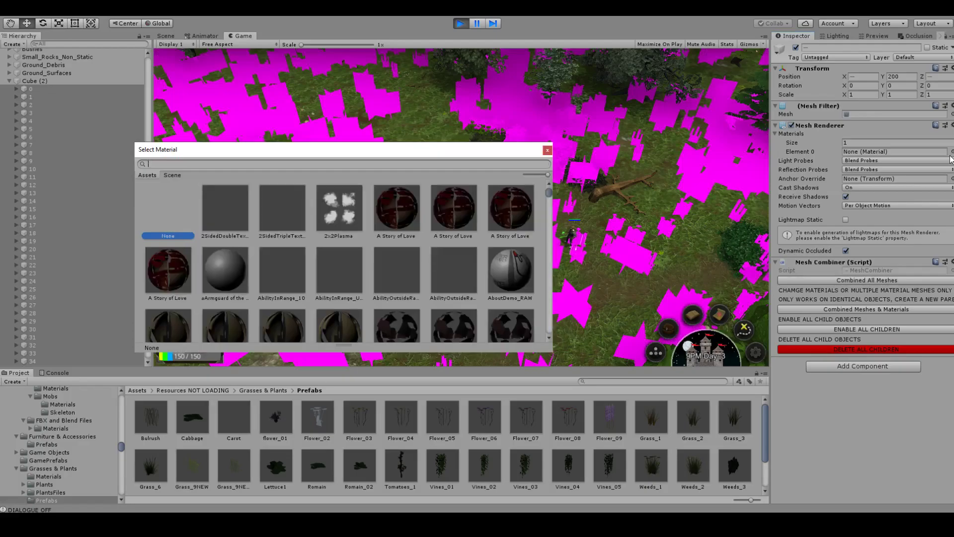
pyautogui.write('plants')
pyautogui.scroll(-2, 305, 318)
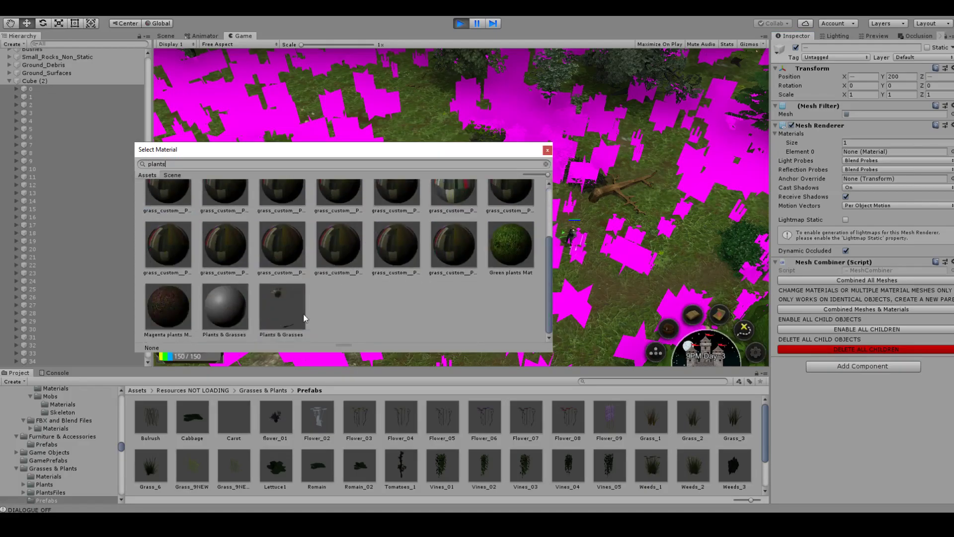
pyautogui.click(298, 318)
pyautogui.doubleClick(296, 314)
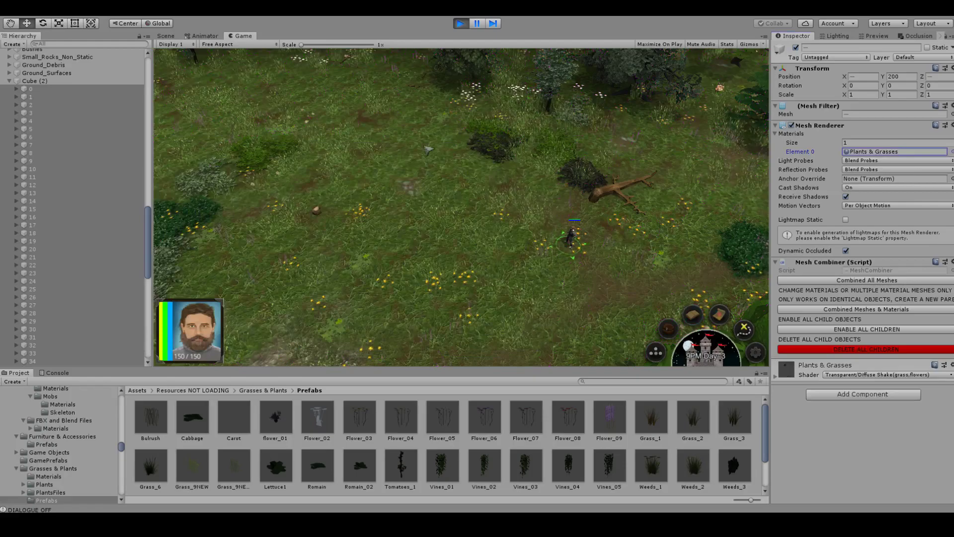
pyautogui.click(835, 348)
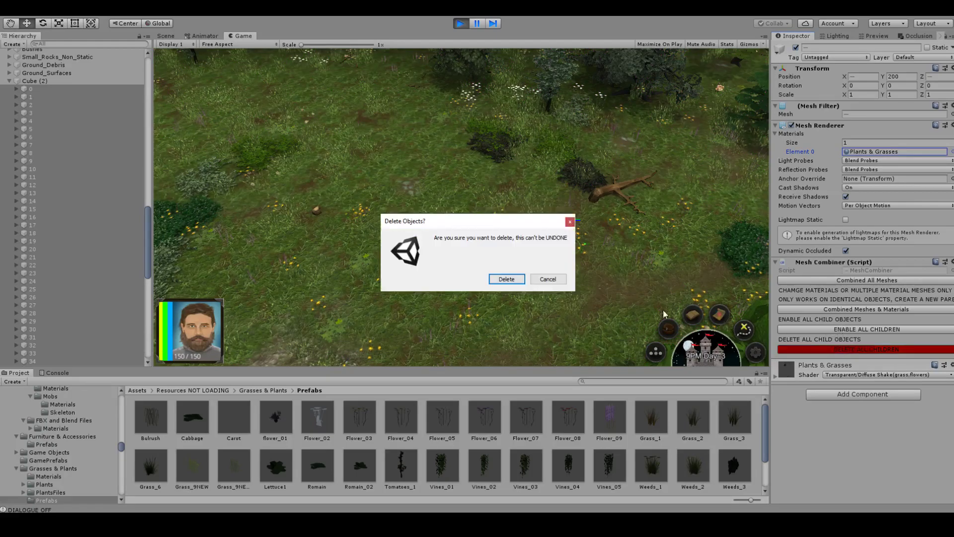
pyautogui.click(505, 277)
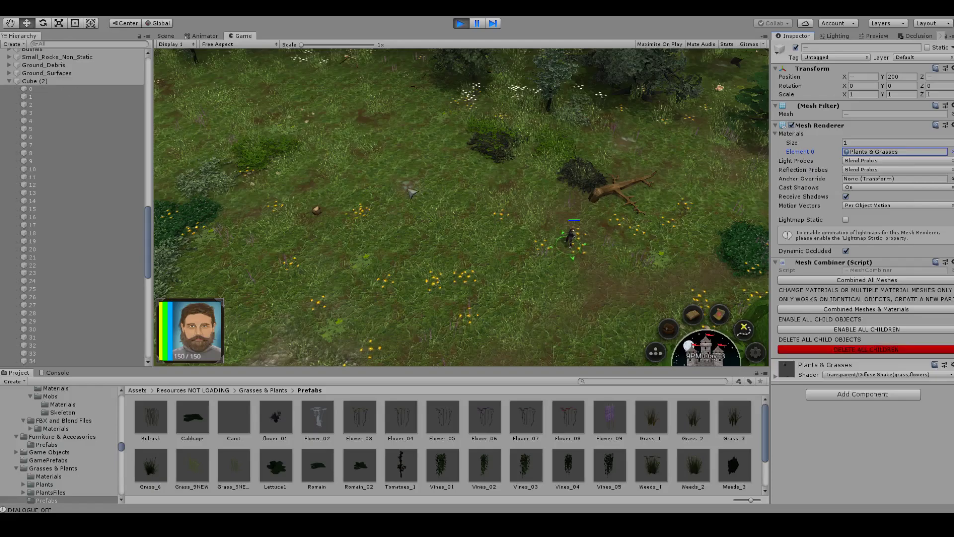
# Move the game camera to another area of the terrain to inspect the grass and flowers.
pyautogui.click(552, 259)
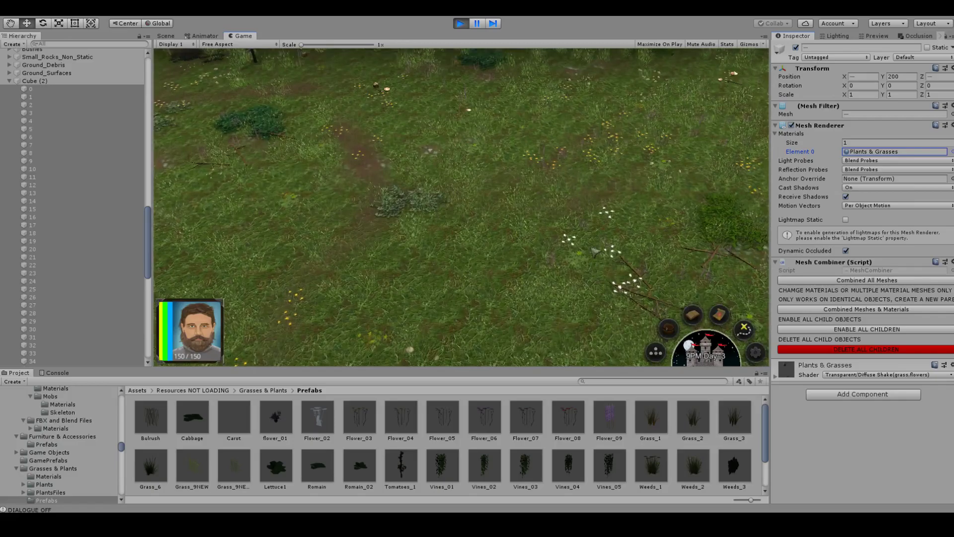